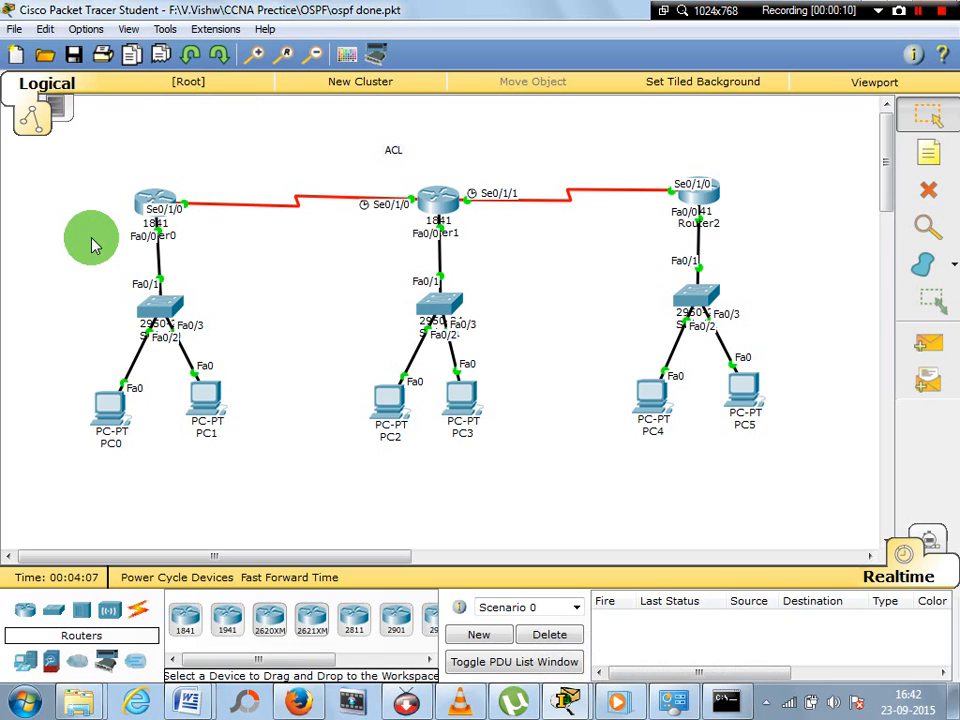
- Test connectivity with simple PDUs from PC0 to PC3 and from PC1 to PC2, and delete the test scenario
{"action": "left_click", "coordinate": [912, 343]}
{"action": "left_click", "coordinate": [120, 418]}
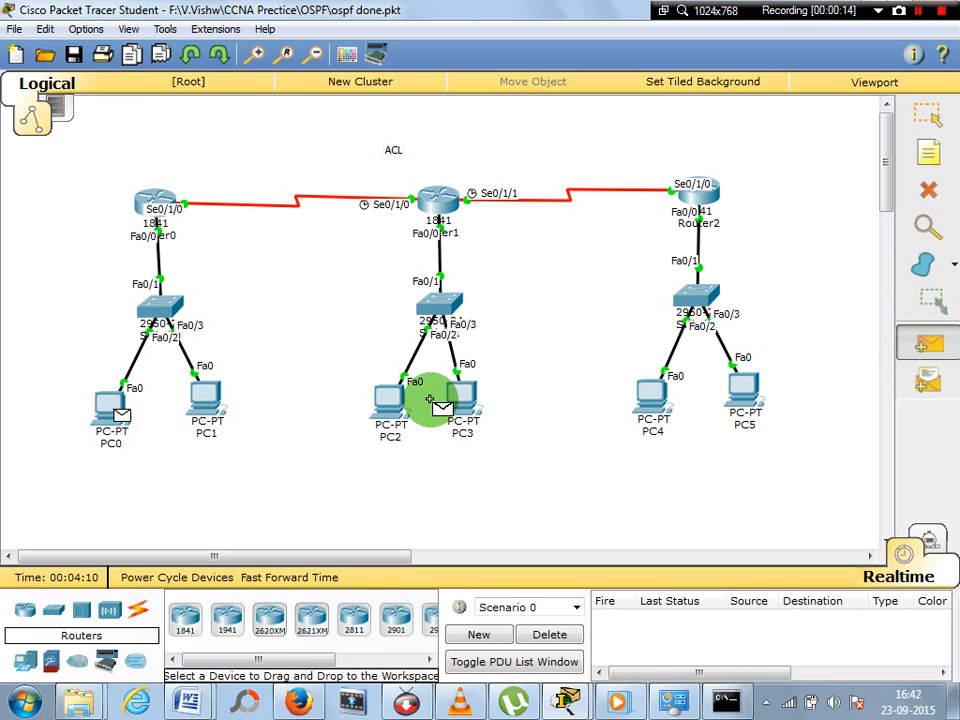
{"action": "left_click", "coordinate": [454, 405]}
{"action": "left_click", "coordinate": [930, 345]}
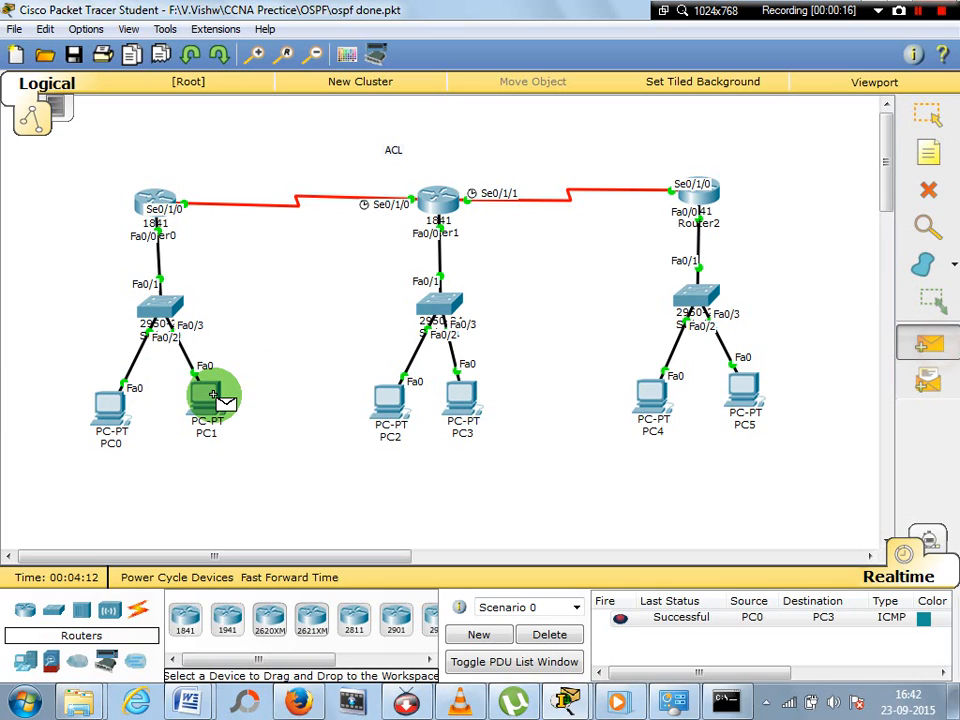
{"action": "left_click", "coordinate": [210, 395]}
{"action": "left_click", "coordinate": [385, 405]}
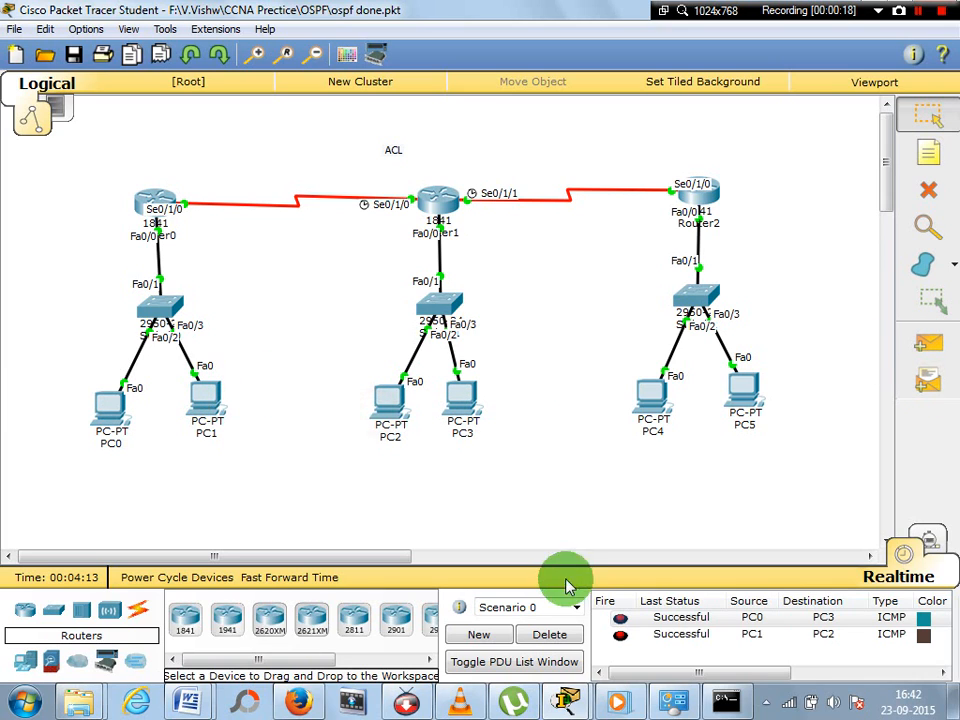
{"action": "left_click", "coordinate": [551, 636]}
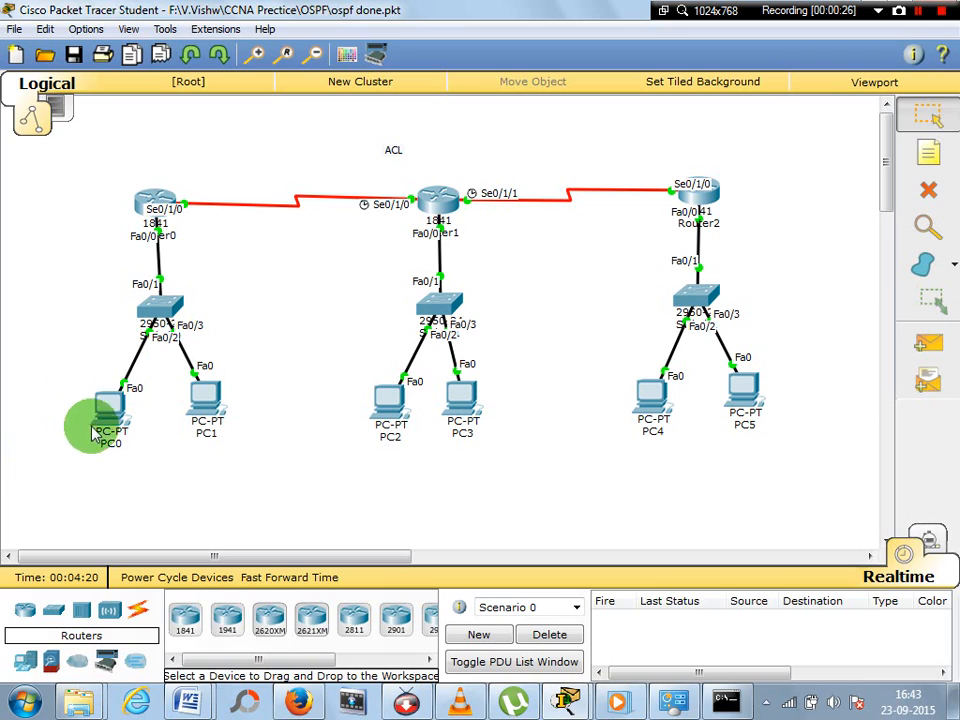
- Open Router0's command-line interface in a maximized window and start the console session
{"action": "mouse_move", "coordinate": [100, 420]}
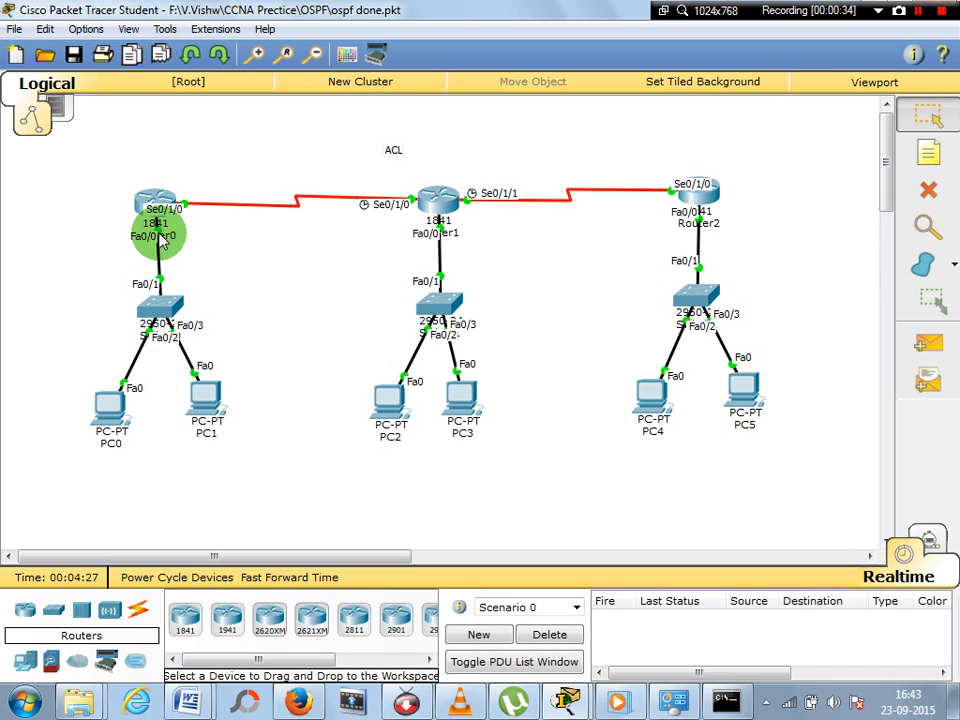
{"action": "left_click", "coordinate": [152, 202]}
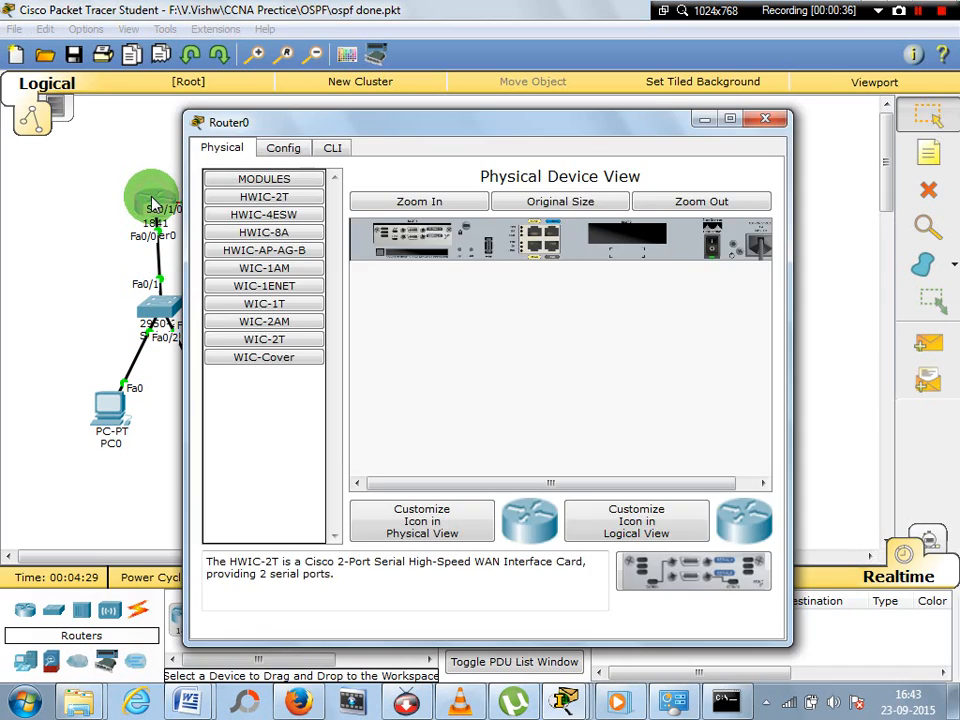
{"action": "left_click", "coordinate": [333, 148]}
{"action": "left_click", "coordinate": [66, 268]}
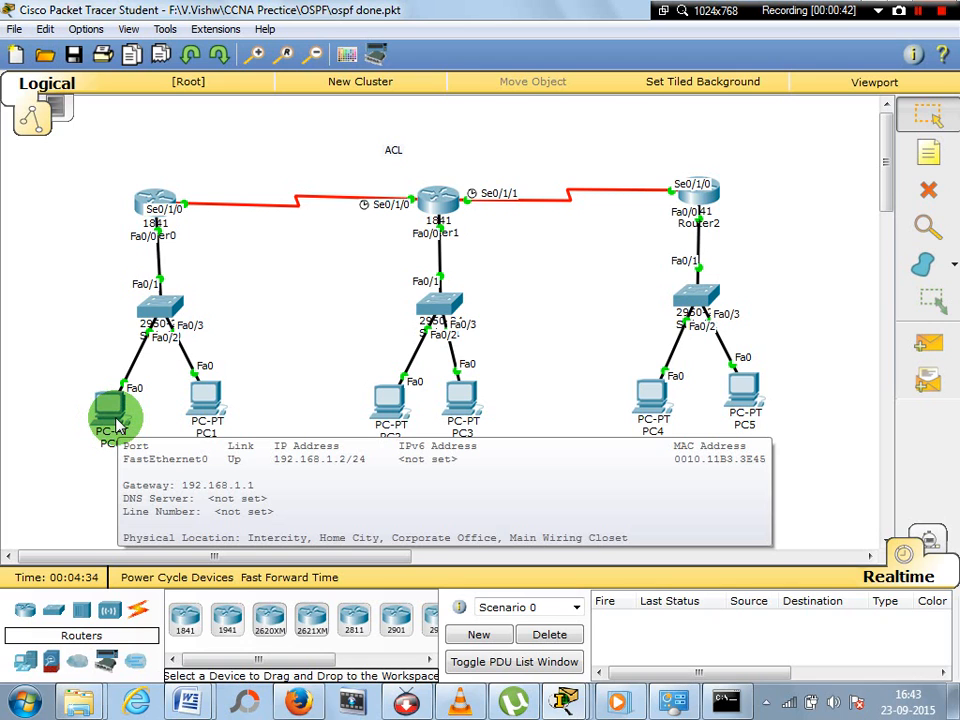
{"action": "left_click", "coordinate": [155, 202]}
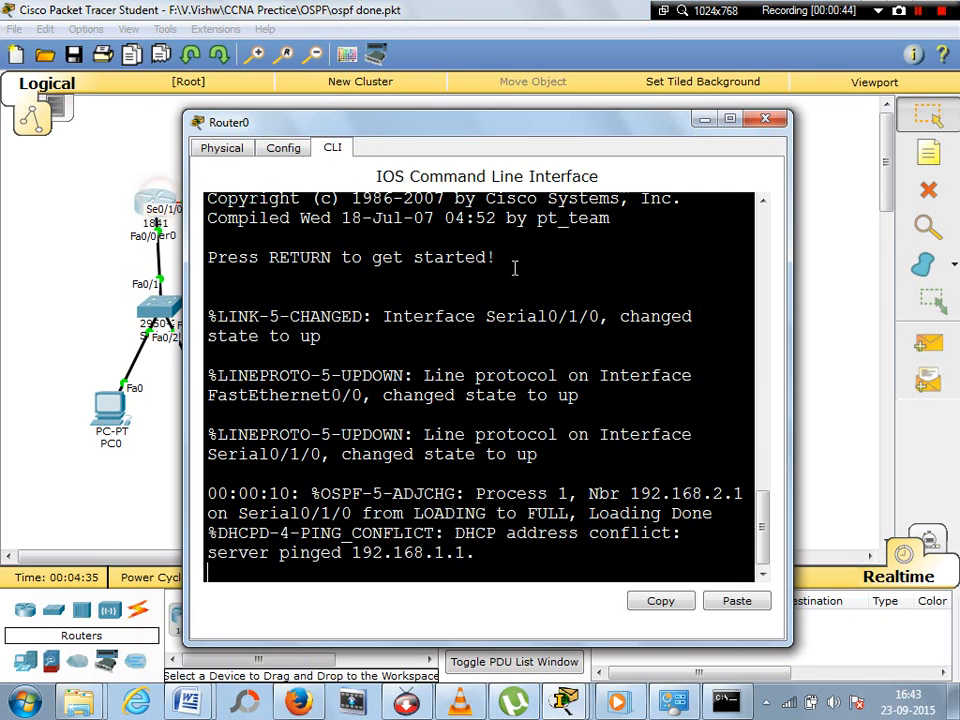
{"action": "left_click", "coordinate": [729, 120]}
{"action": "key", "text": "Return"}
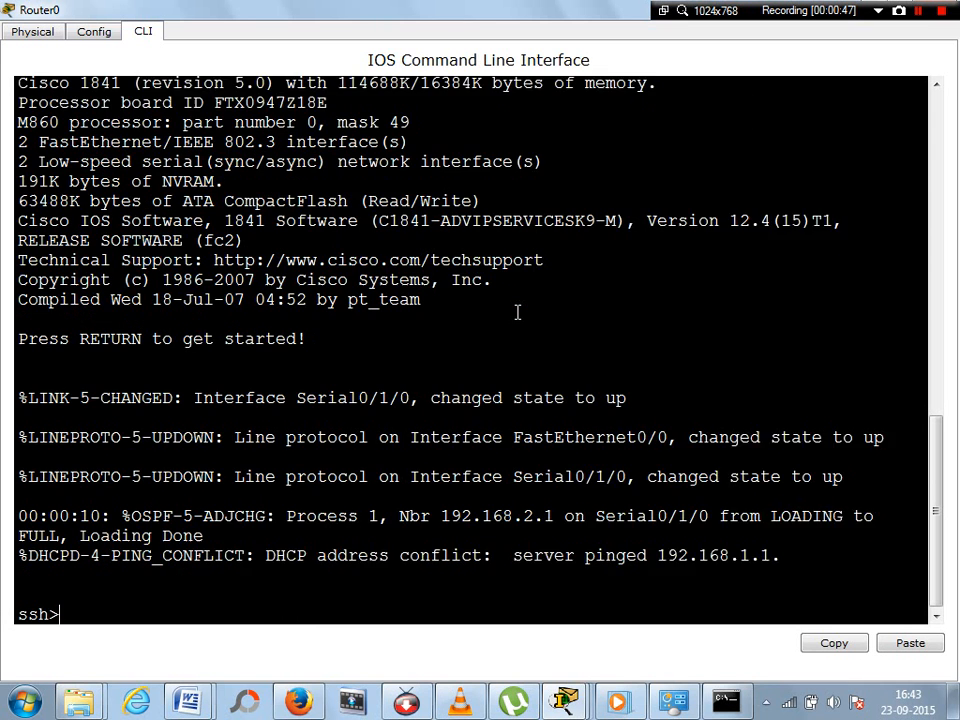
{"action": "key", "text": "Return"}
{"action": "key", "text": "Return"}
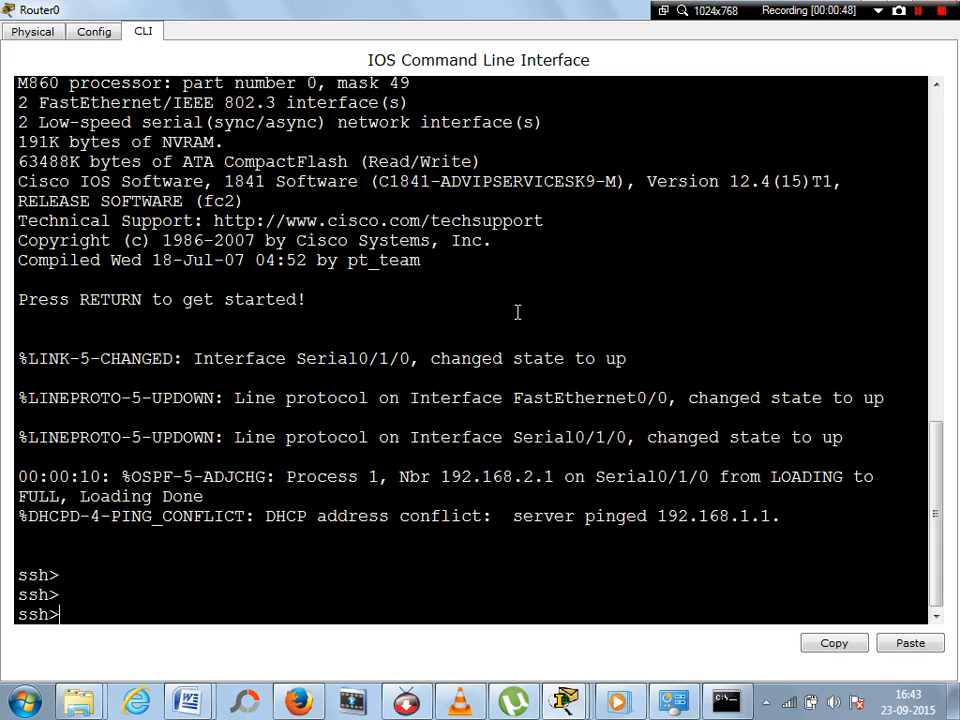
- Enter privileged mode on Router0 and enter global configuration mode with conf t
{"action": "type", "text": "en"}
{"action": "key", "text": "Return"}
{"action": "type", "text": "conf t"}
{"action": "key", "text": "Return"}
{"action": "key", "text": "Return"}
{"action": "key", "text": "Return"}
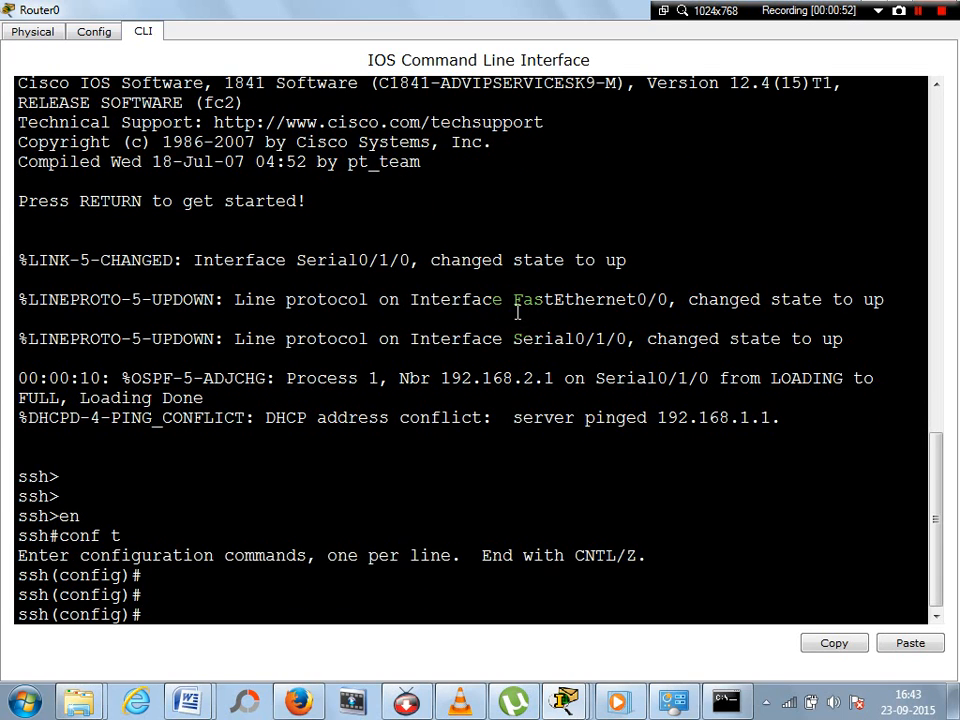
- Begin an access-list command and use its inline help to examine the number ranges for standard and extended lists
{"action": "type", "text": "ac"}
{"action": "key", "text": "Tab"}
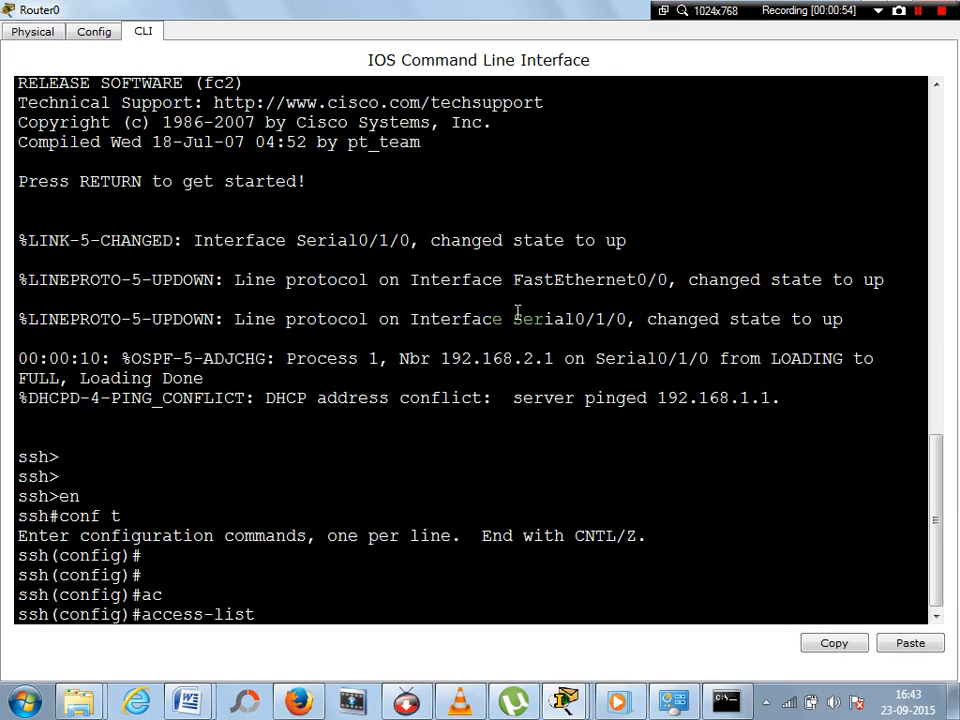
{"action": "type", "text": "?"}
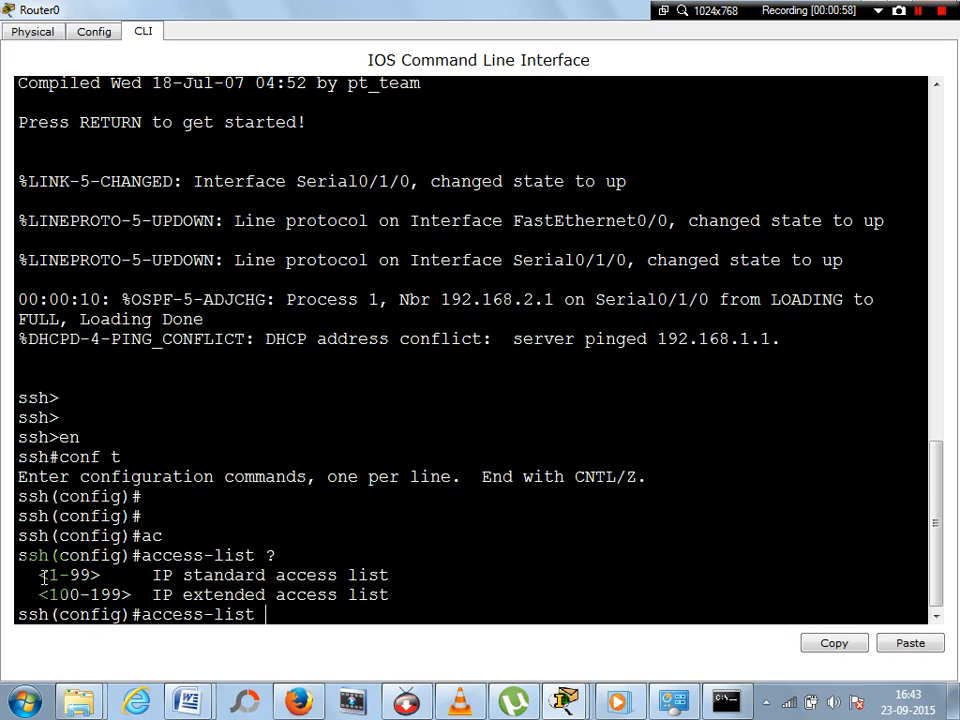
{"action": "left_click_drag", "start_coordinate": [39, 575], "coordinate": [110, 575]}
{"action": "left_click_drag", "start_coordinate": [183, 575], "coordinate": [266, 575]}
{"action": "left_click_drag", "start_coordinate": [183, 595], "coordinate": [266, 596]}
{"action": "left_click_drag", "start_coordinate": [184, 576], "coordinate": [266, 575]}
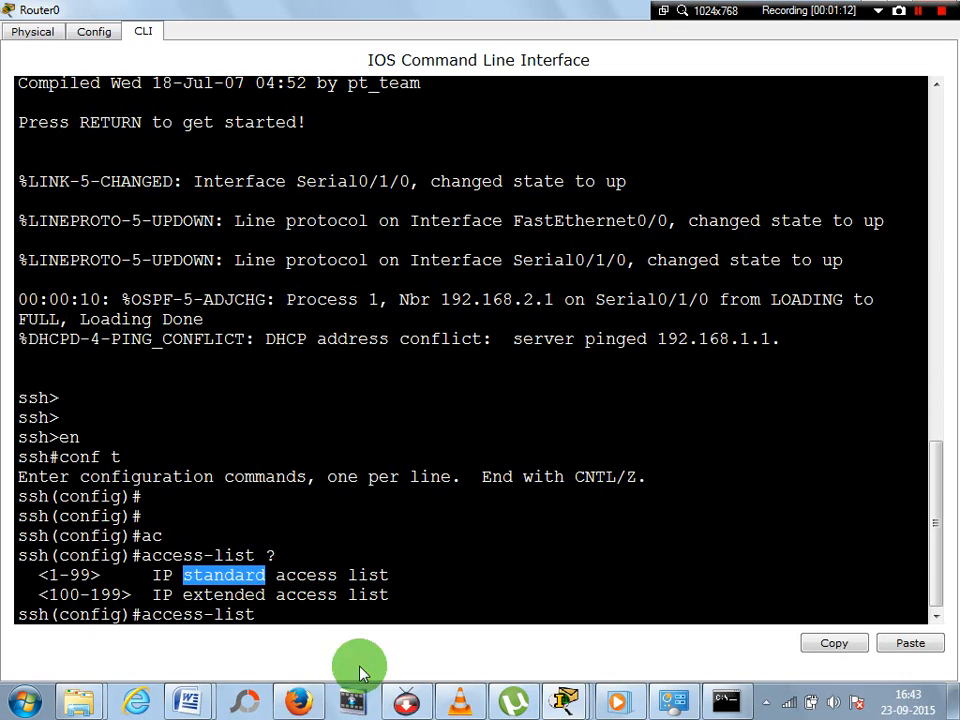
{"action": "left_click", "coordinate": [290, 617]}
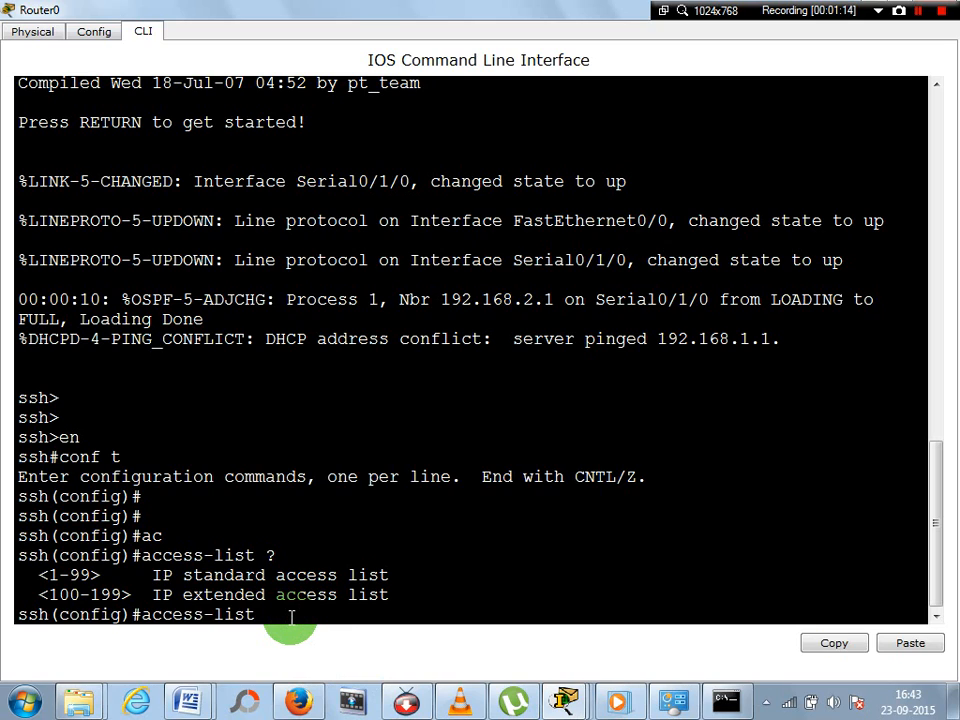
- Set the access list number to 1 and examine the available deny, permit and remark actions
{"action": "type", "text": "1"}
{"action": "type", "text": "?"}
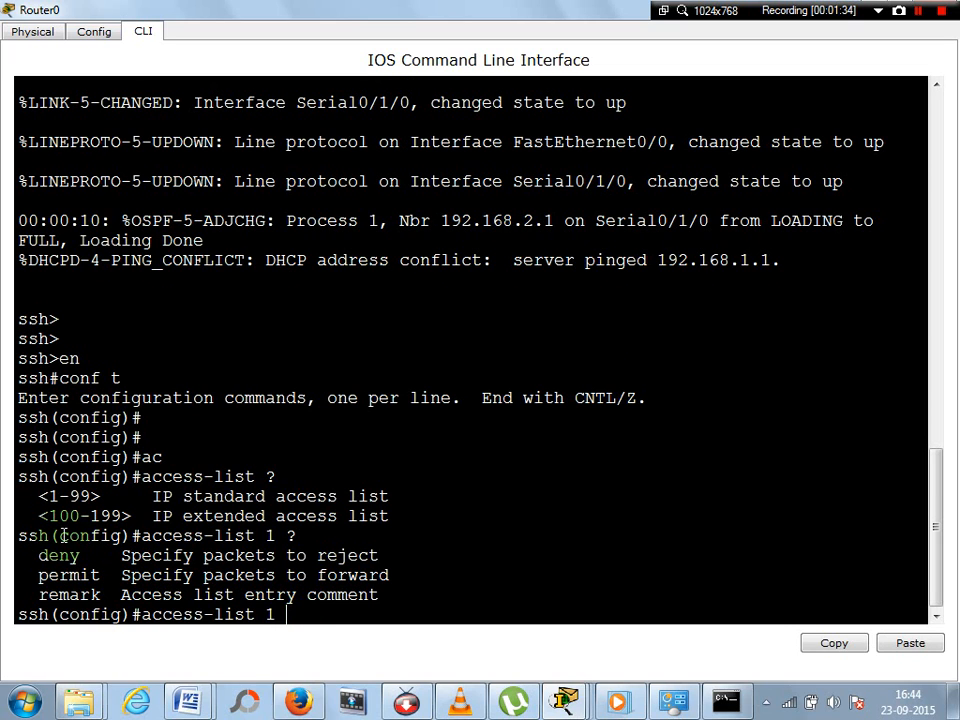
{"action": "left_click_drag", "start_coordinate": [36, 556], "coordinate": [392, 574]}
{"action": "left_click", "coordinate": [423, 545]}
{"action": "left_click_drag", "start_coordinate": [36, 556], "coordinate": [104, 555]}
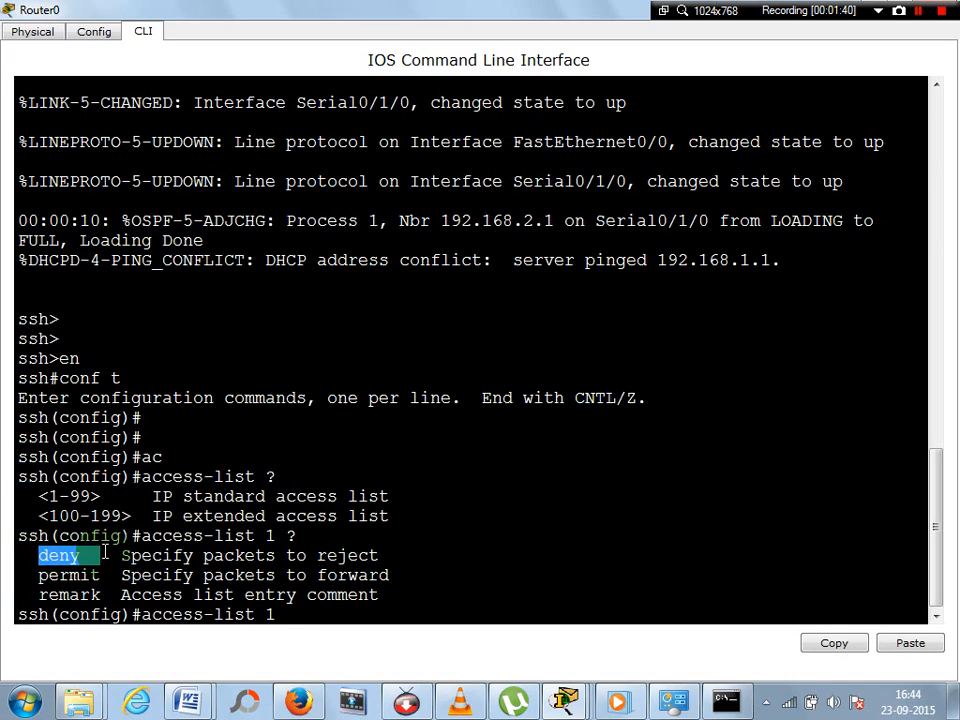
{"action": "left_click", "coordinate": [368, 616]}
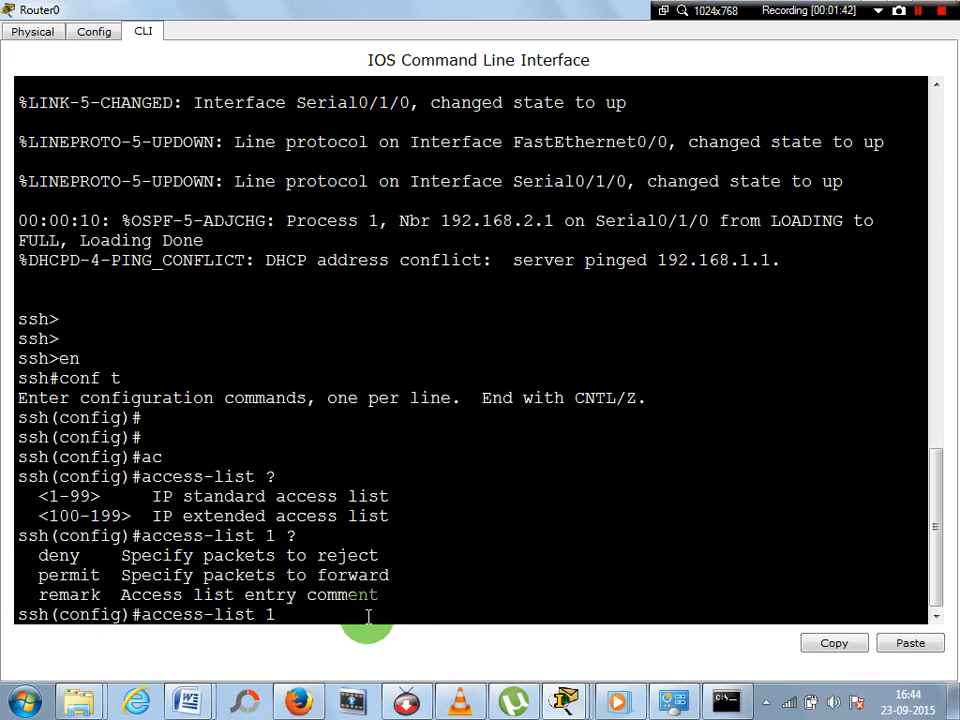
- Choose the deny action for access list 1 and examine its source address options
{"action": "type", "text": "de"}
{"action": "key", "text": "Tab"}
{"action": "type", "text": "?"}
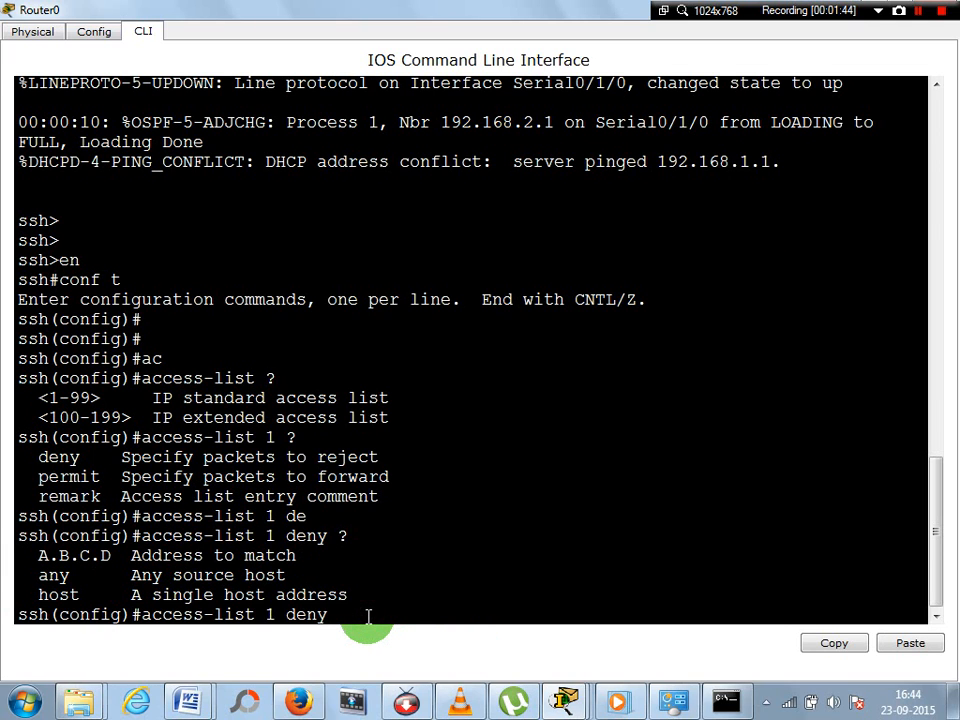
{"action": "left_click_drag", "start_coordinate": [38, 557], "coordinate": [117, 551]}
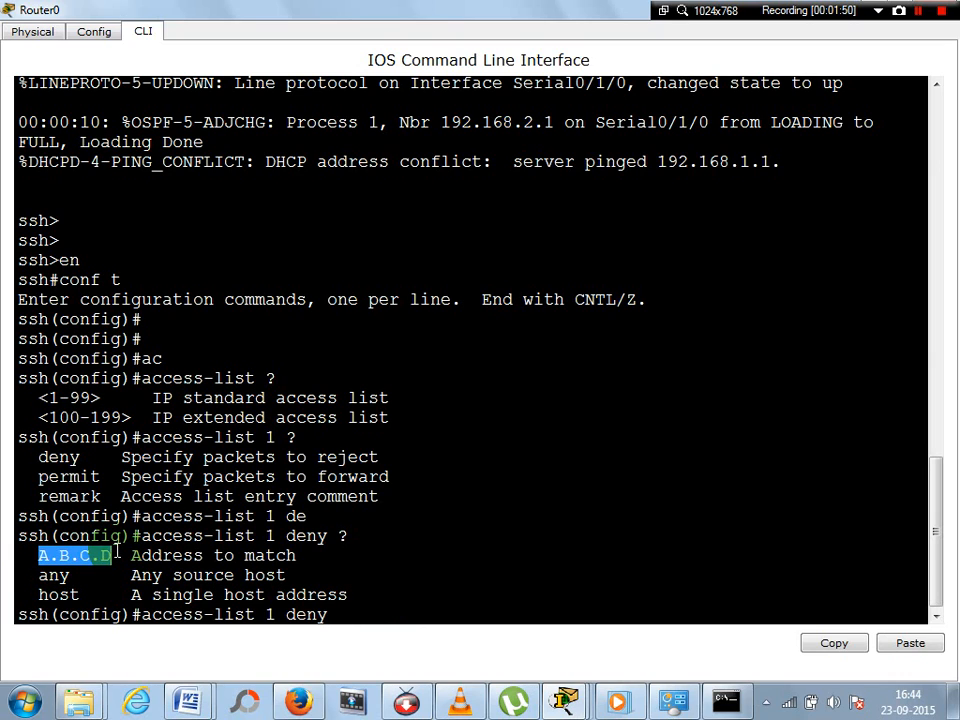
{"action": "left_click", "coordinate": [339, 617]}
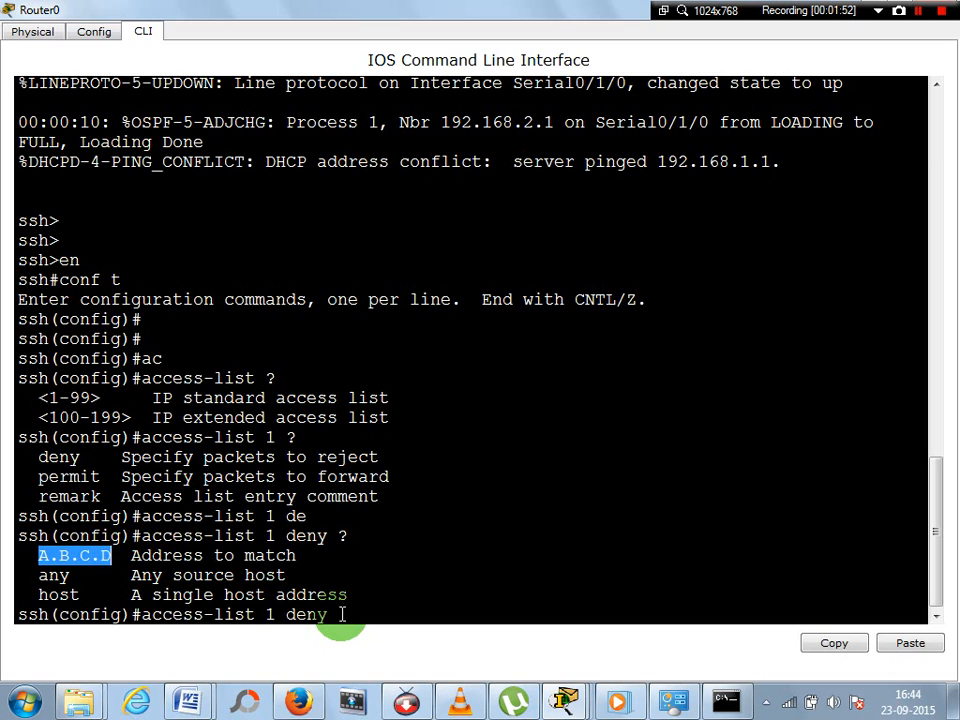
- Try 192.168.1.0 as the denied source in access list 1 and examine the wildcard bits option
{"action": "type", "text": "192.1"}
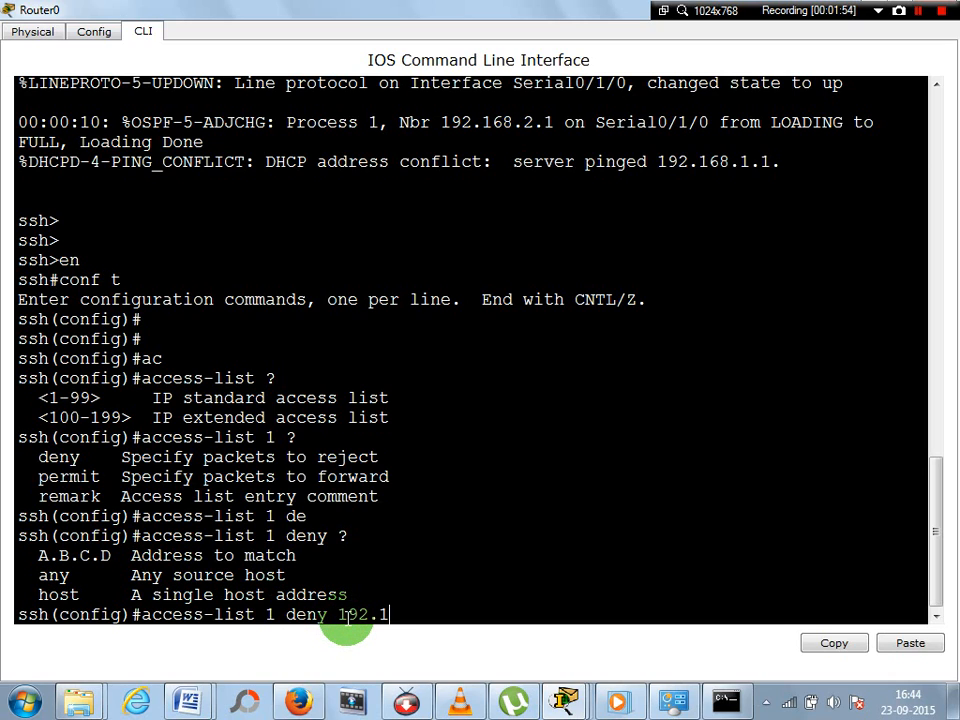
{"action": "type", "text": "68.1.1"}
{"action": "key", "text": "BackSpace"}
{"action": "type", "text": "0 ?"}
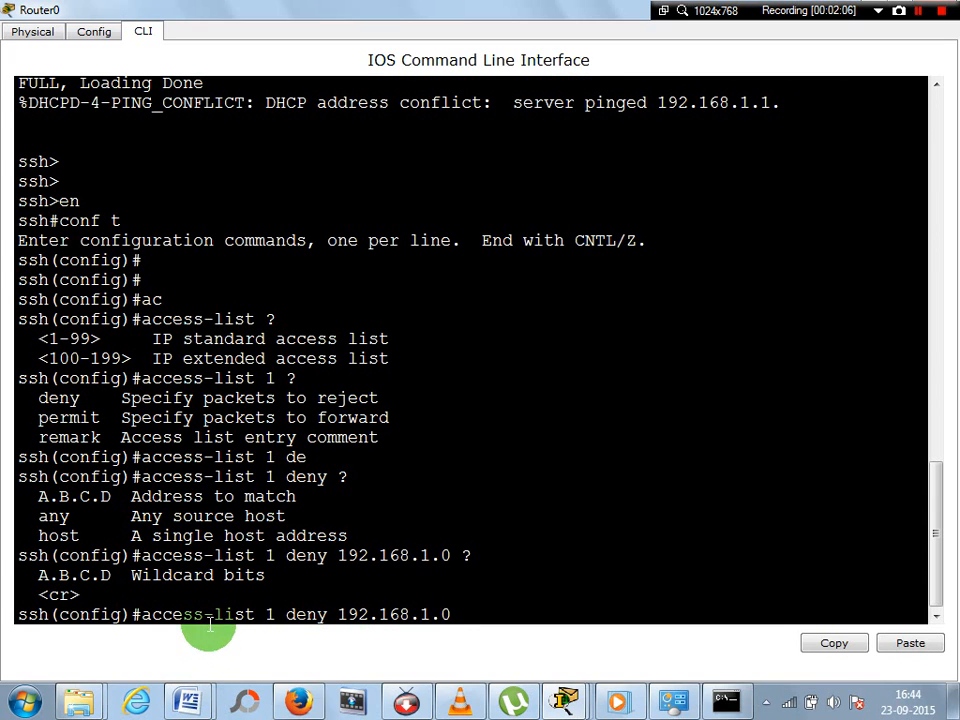
{"action": "left_click_drag", "start_coordinate": [266, 580], "coordinate": [40, 579]}
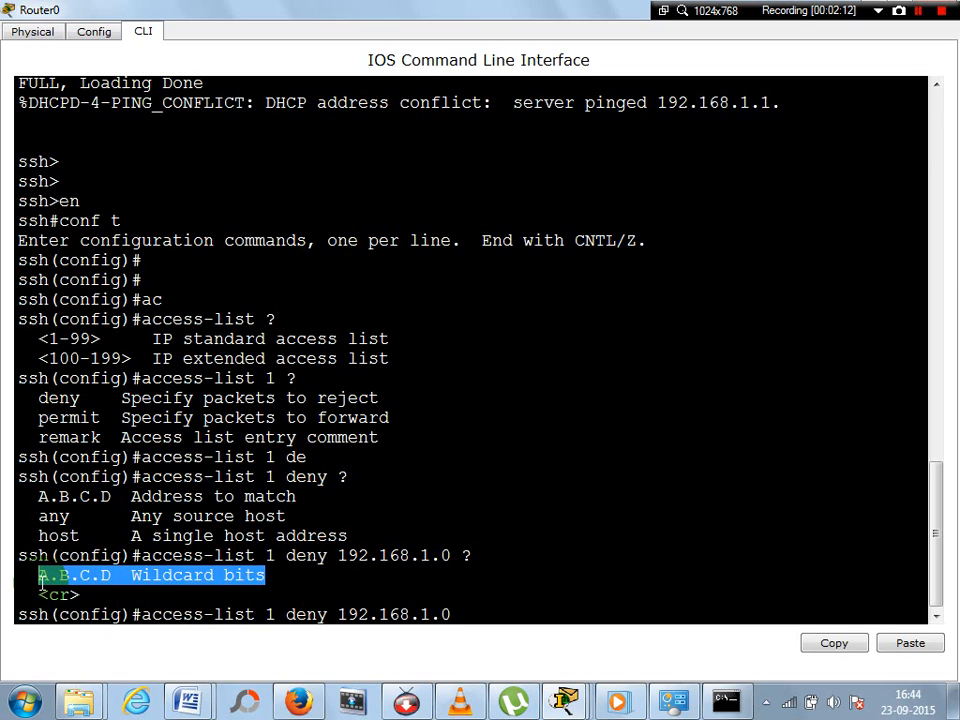
{"action": "left_click", "coordinate": [474, 614]}
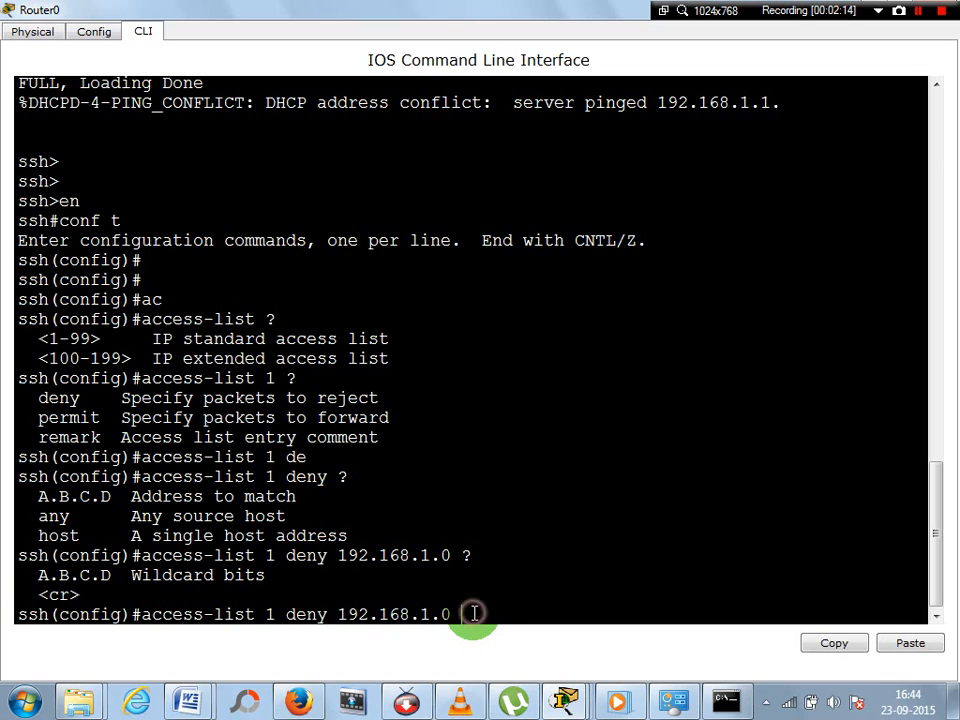
- Try a wildcard mask beginning 0.0.0. for network 192.168.1.0 with last-octet values such as 10, 50 and 100
{"action": "type", "text": "0.0.0."}
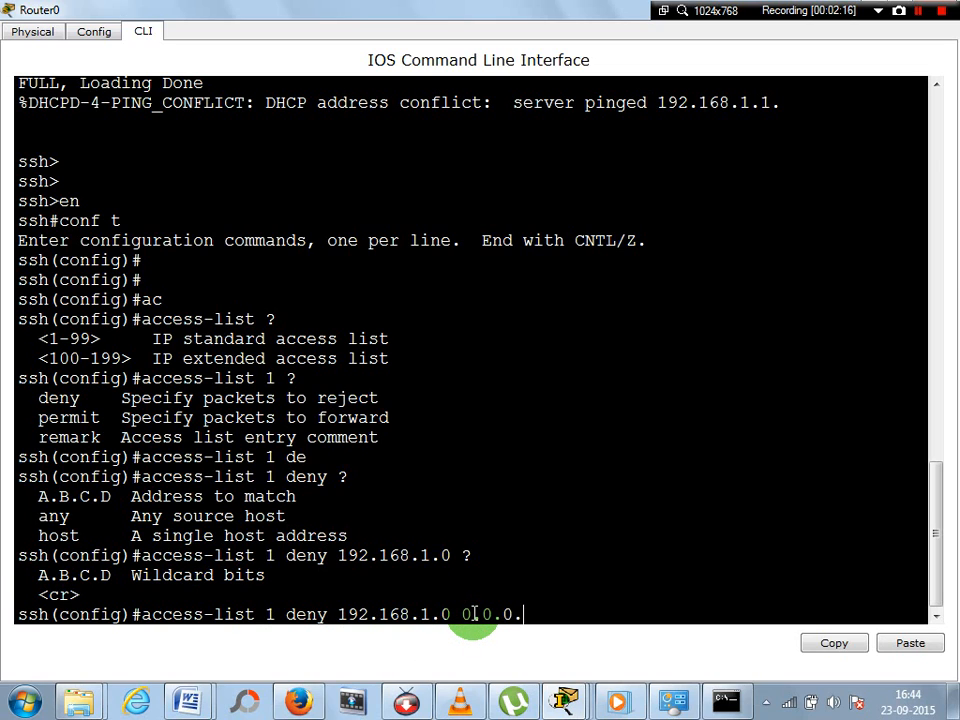
{"action": "type", "text": "10"}
{"action": "key", "text": "BackSpace"}
{"action": "key", "text": "BackSpace"}
{"action": "type", "text": "2"}
{"action": "key", "text": "BackSpace"}
{"action": "type", "text": "50"}
{"action": "key", "text": "BackSpace"}
{"action": "key", "text": "BackSpace"}
{"action": "type", "text": "100"}
{"action": "key", "text": "BackSpace"}
{"action": "key", "text": "BackSpace"}
{"action": "key", "text": "BackSpace"}
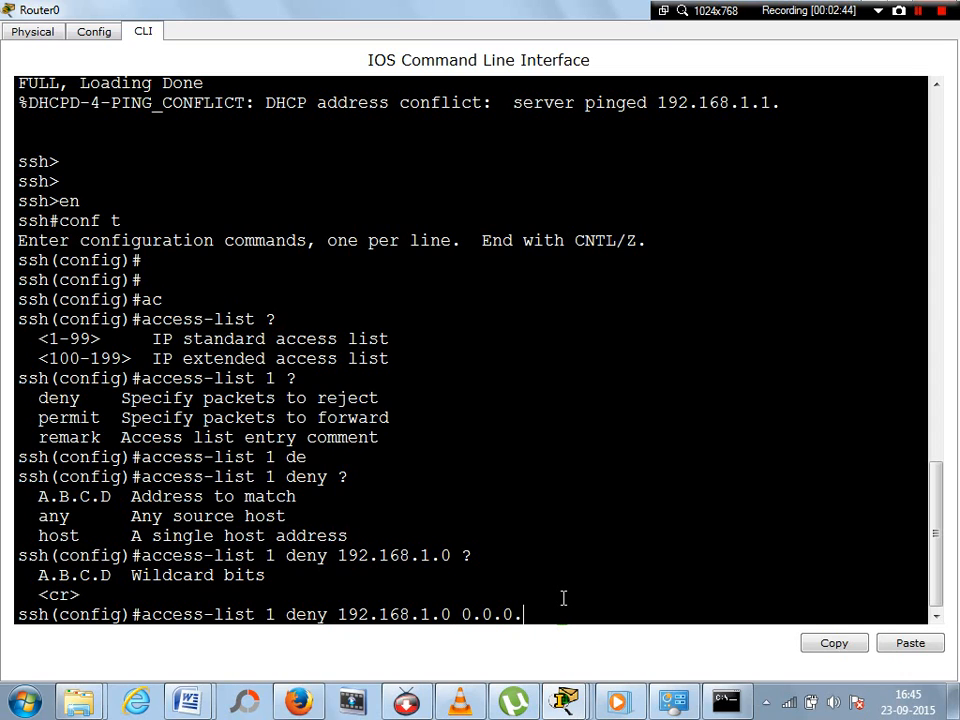
{"action": "type", "text": "22"}
{"action": "key", "text": "BackSpace"}
{"action": "key", "text": "BackSpace"}
- Erase the network address and wildcard mask, keeping only access-list 1 deny on the command line
{"action": "key", "text": "BackSpace"}
{"action": "key", "text": "BackSpace"}
{"action": "key", "text": "BackSpace"}
{"action": "key", "text": "BackSpace"}
{"action": "key", "text": "BackSpace"}
{"action": "key", "text": "BackSpace"}
{"action": "key", "text": "BackSpace"}
{"action": "key", "text": "BackSpace"}
{"action": "key", "text": "BackSpace"}
{"action": "key", "text": "BackSpace"}
{"action": "key", "text": "BackSpace"}
{"action": "key", "text": "BackSpace"}
{"action": "key", "text": "BackSpace"}
{"action": "key", "text": "BackSpace"}
{"action": "key", "text": "BackSpace"}
{"action": "key", "text": "BackSpace"}
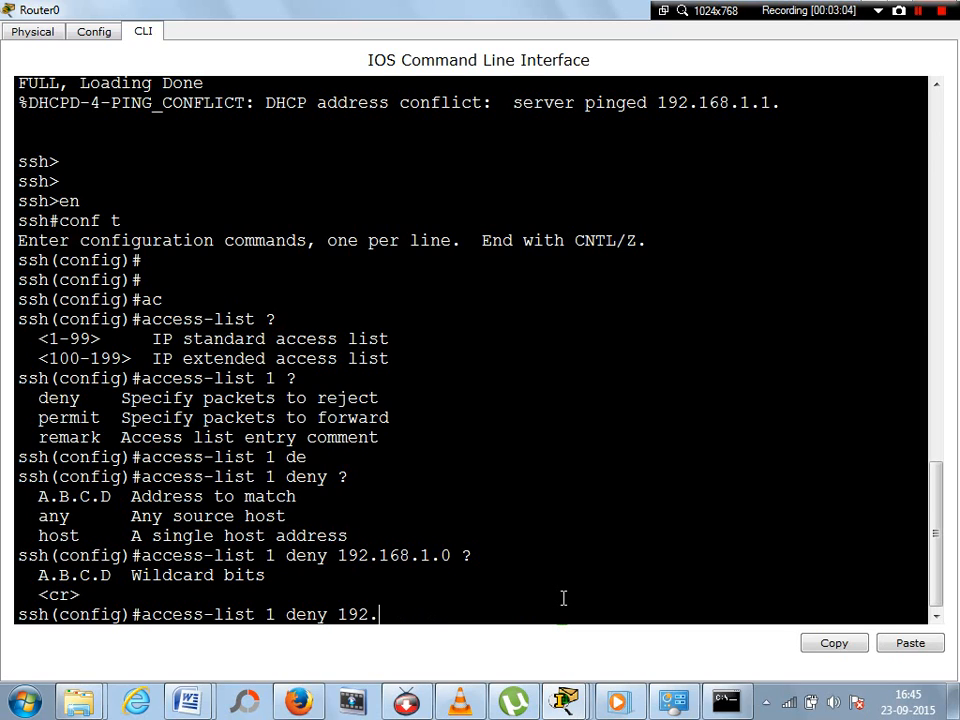
{"action": "key", "text": "BackSpace"}
- Review the deny source options again, choose the single-host option, and list the argument it expects
{"action": "type", "text": "?"}
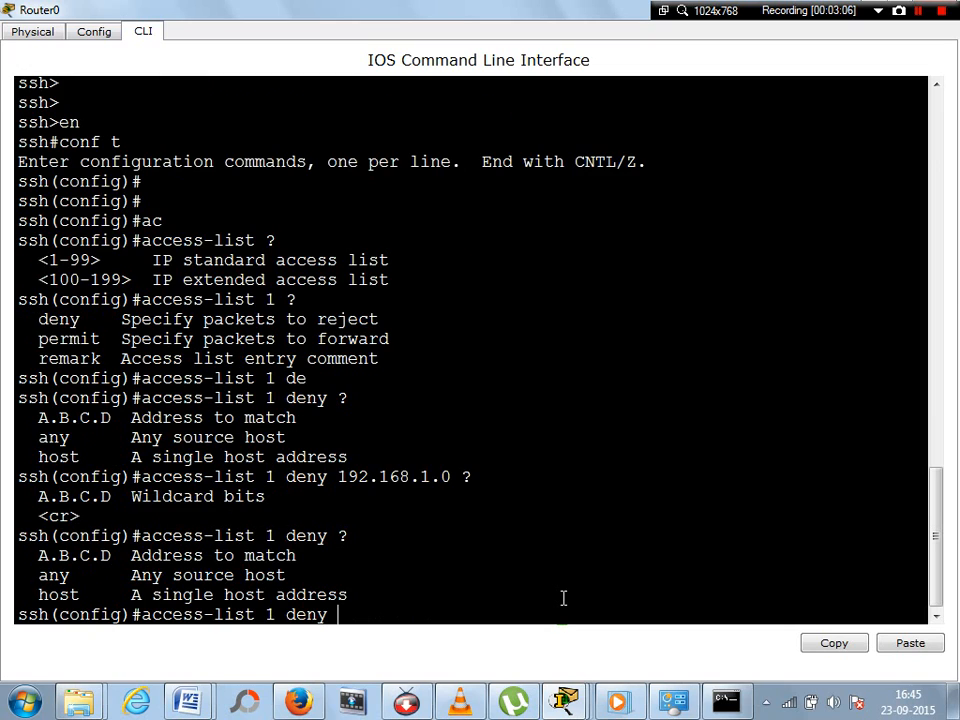
{"action": "left_click_drag", "start_coordinate": [28, 594], "coordinate": [352, 598]}
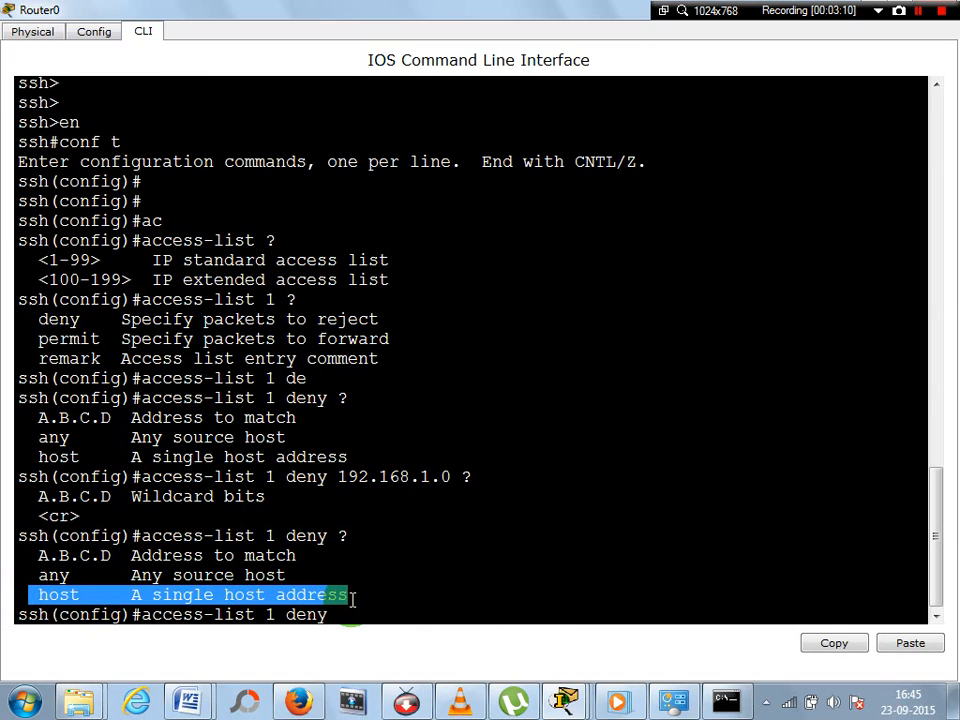
{"action": "left_click", "coordinate": [343, 614]}
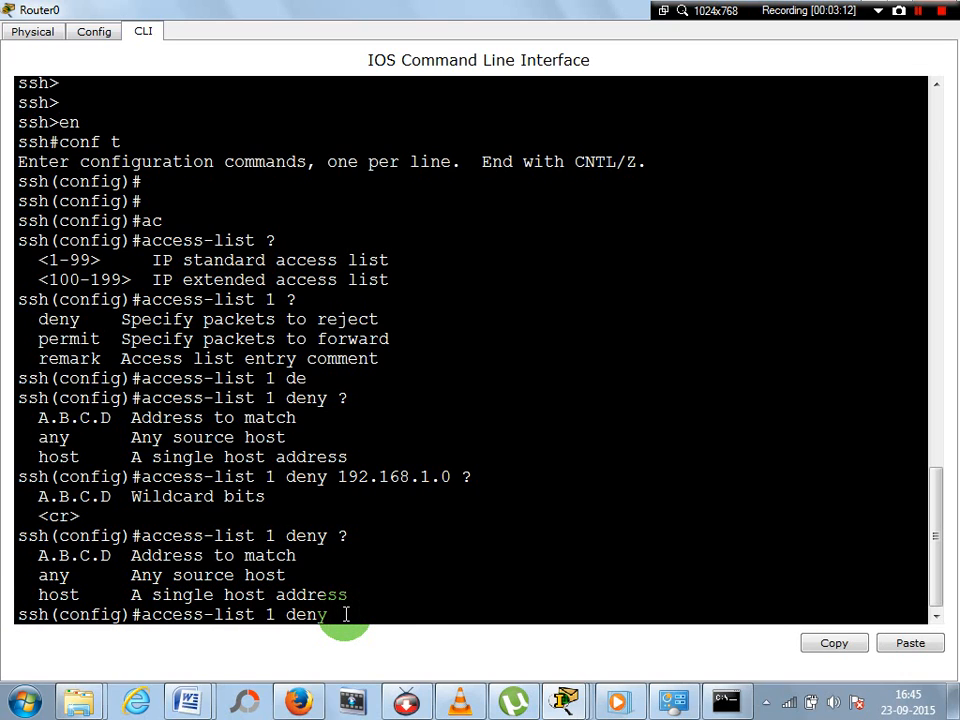
{"action": "type", "text": "h"}
{"action": "key", "text": "Tab"}
{"action": "type", "text": "?"}
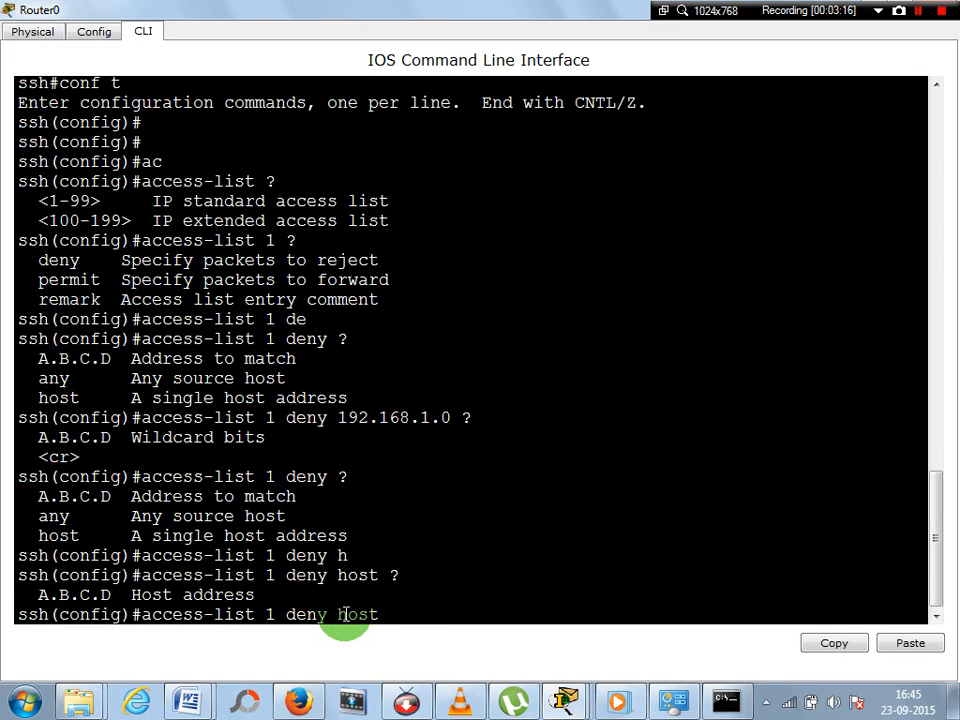
- Complete and submit the access list 1 entry that denies host 192.168.1.2
{"action": "type", "text": "192.168.1."}
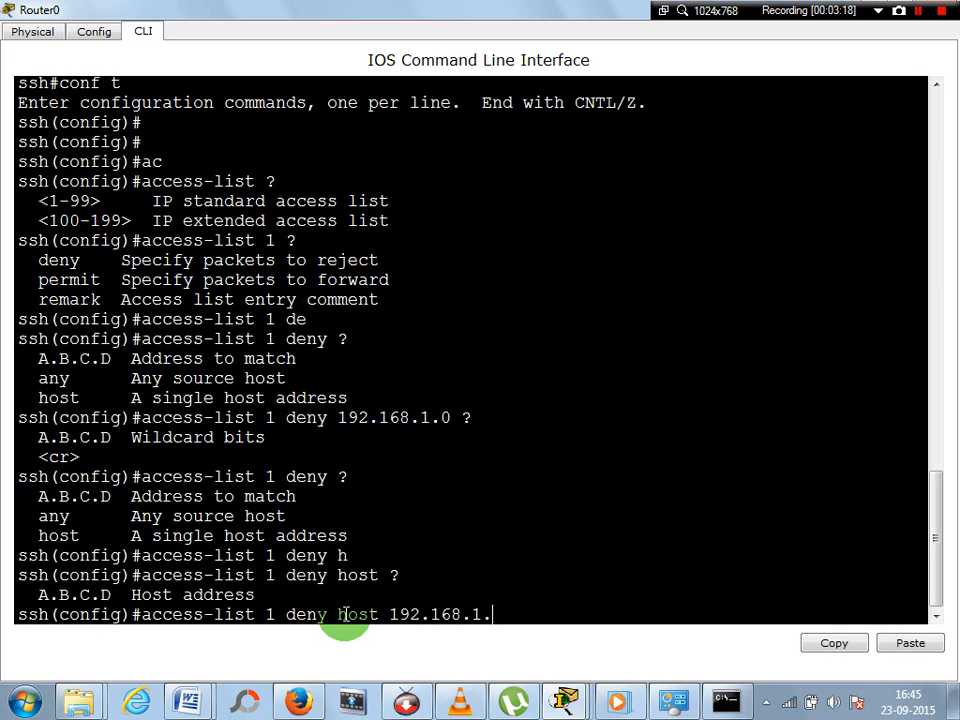
{"action": "type", "text": "2 ?"}
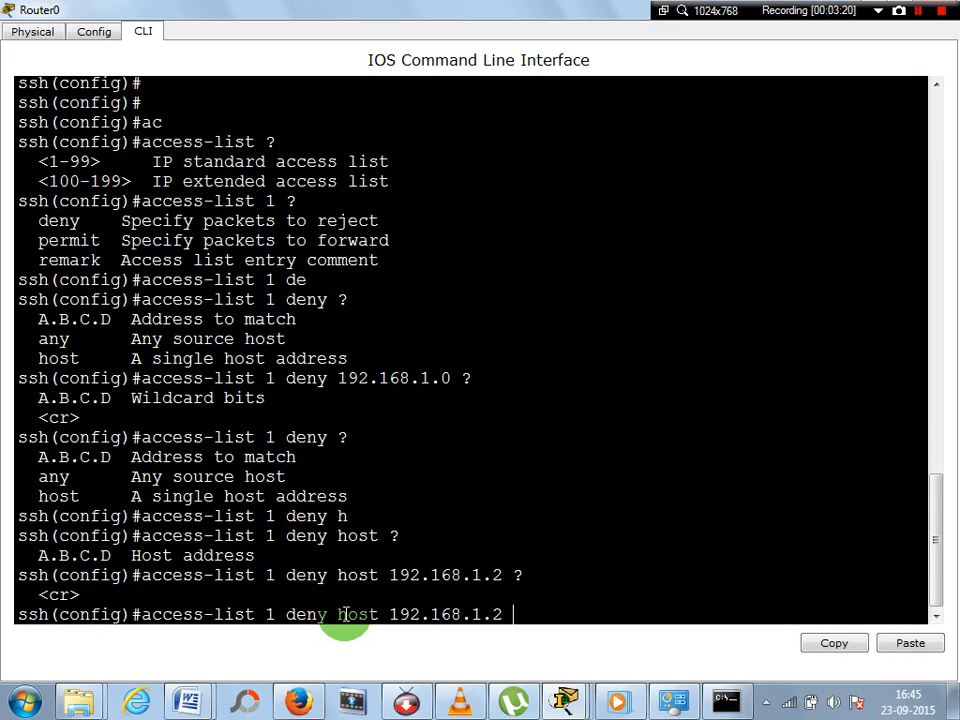
{"action": "key", "text": "Return"}
{"action": "key", "text": "Return"}
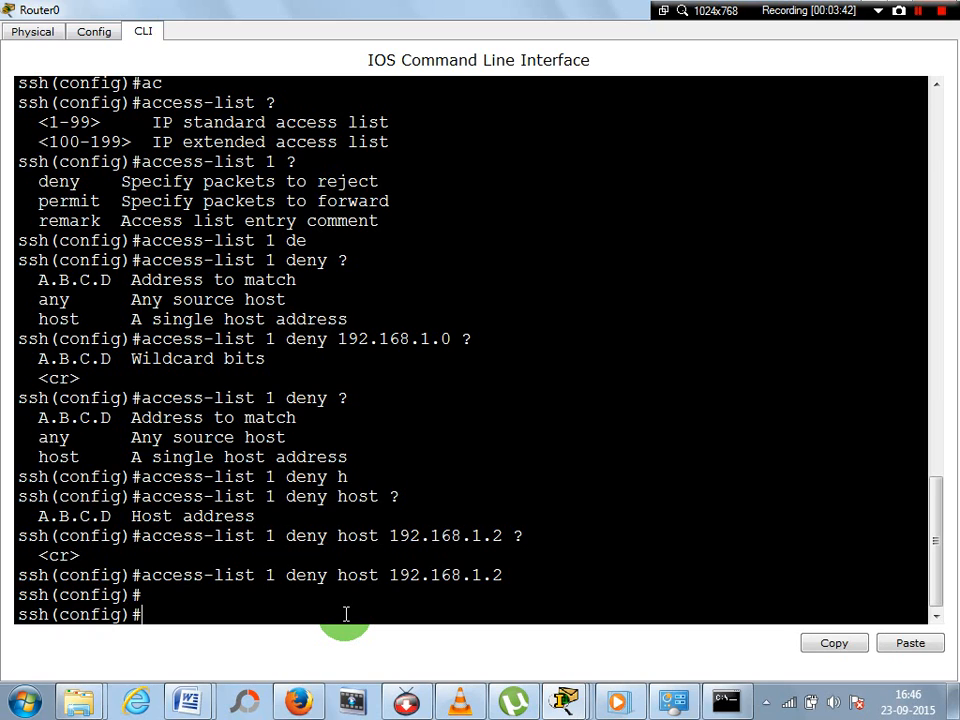
- Enter interface configuration mode for fastEthernet 0/0 on Router0
{"action": "type", "text": "in"}
{"action": "key", "text": "Tab"}
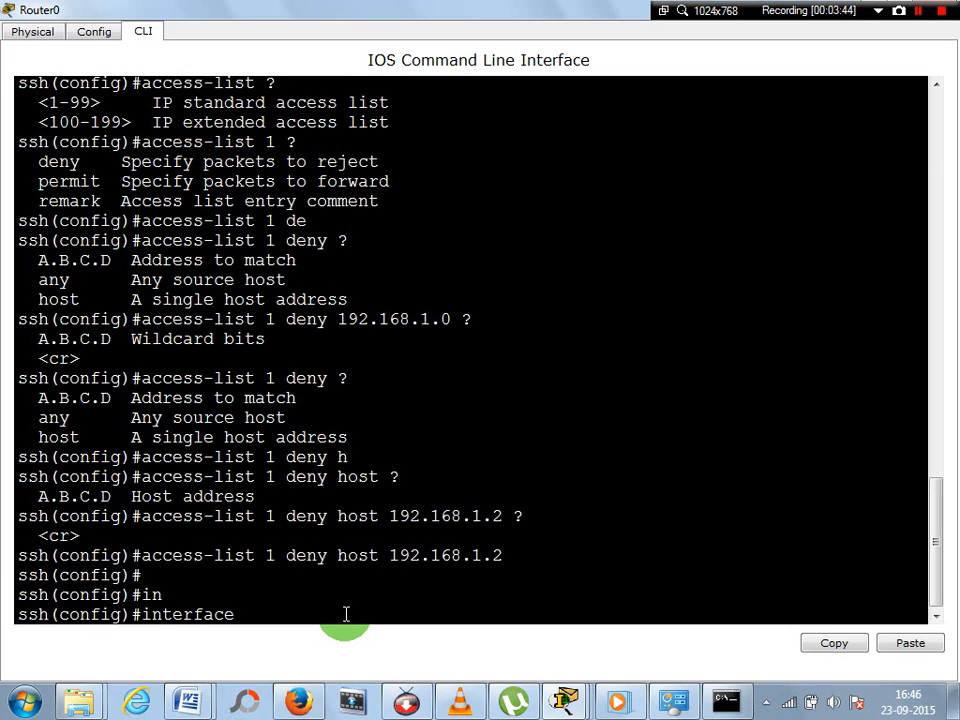
{"action": "type", "text": "fa"}
{"action": "key", "text": "Tab"}
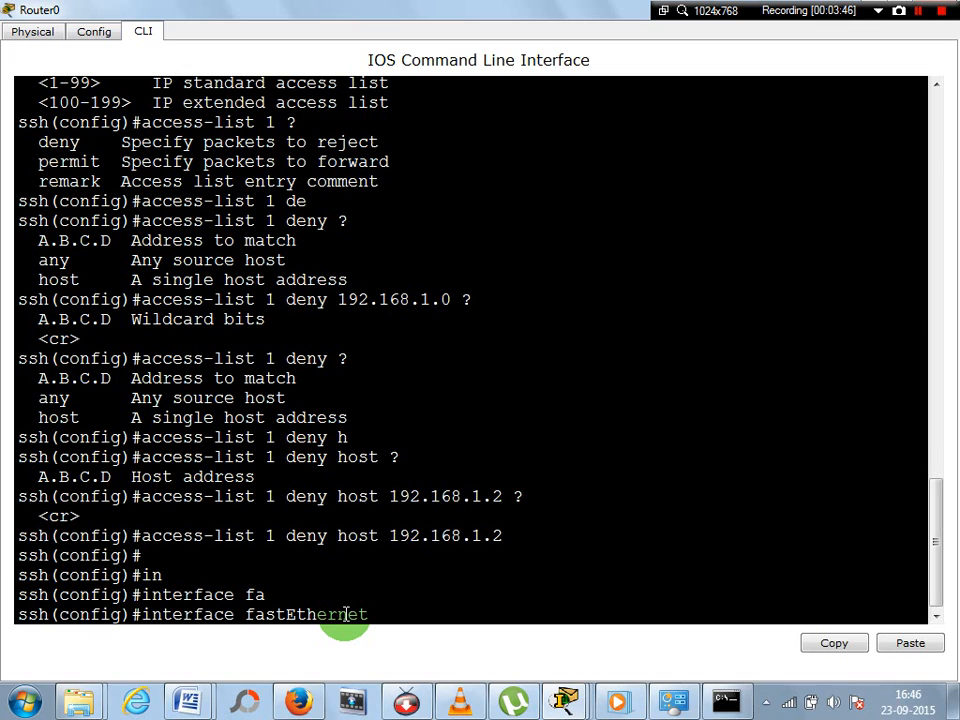
{"action": "type", "text": "0/0"}
{"action": "key", "text": "Return"}
{"action": "key", "text": "Return"}
{"action": "key", "text": "Return"}
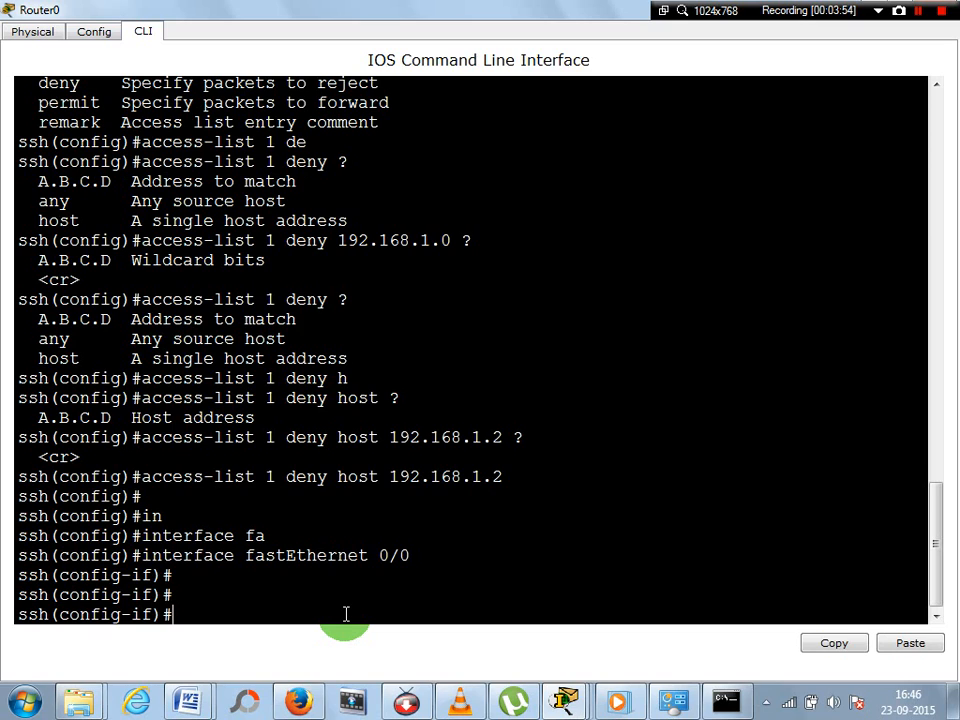
- Begin an ip access-group command, list its arguments, and list the direction options for access list 1
{"action": "type", "text": "ip ac"}
{"action": "key", "text": "Tab"}
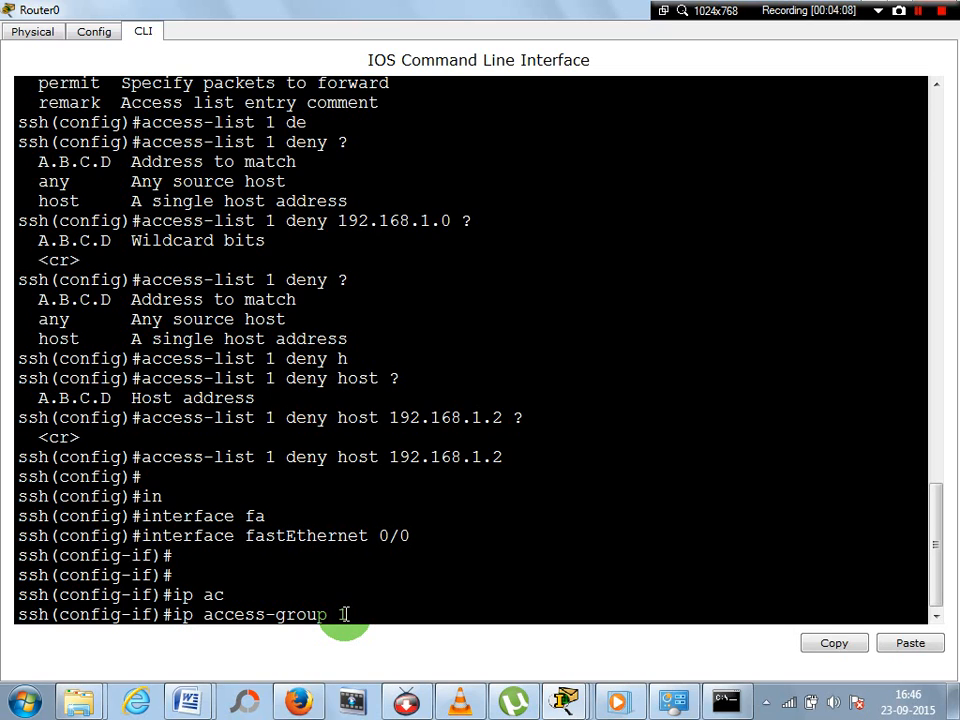
{"action": "type", "text": "1"}
{"action": "key", "text": "BackSpace"}
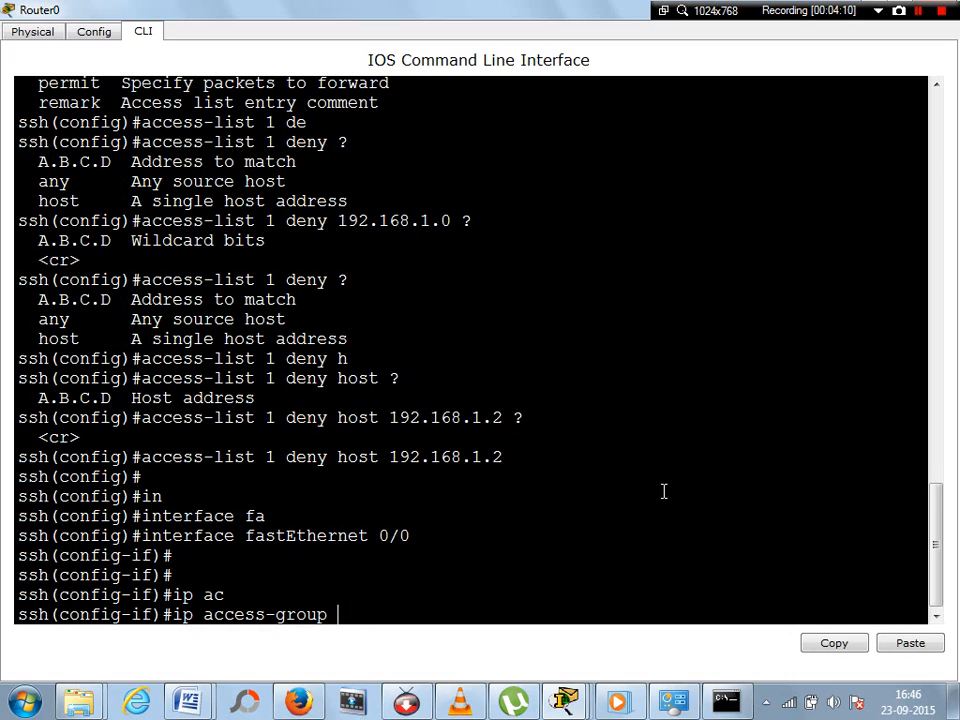
{"action": "type", "text": "?"}
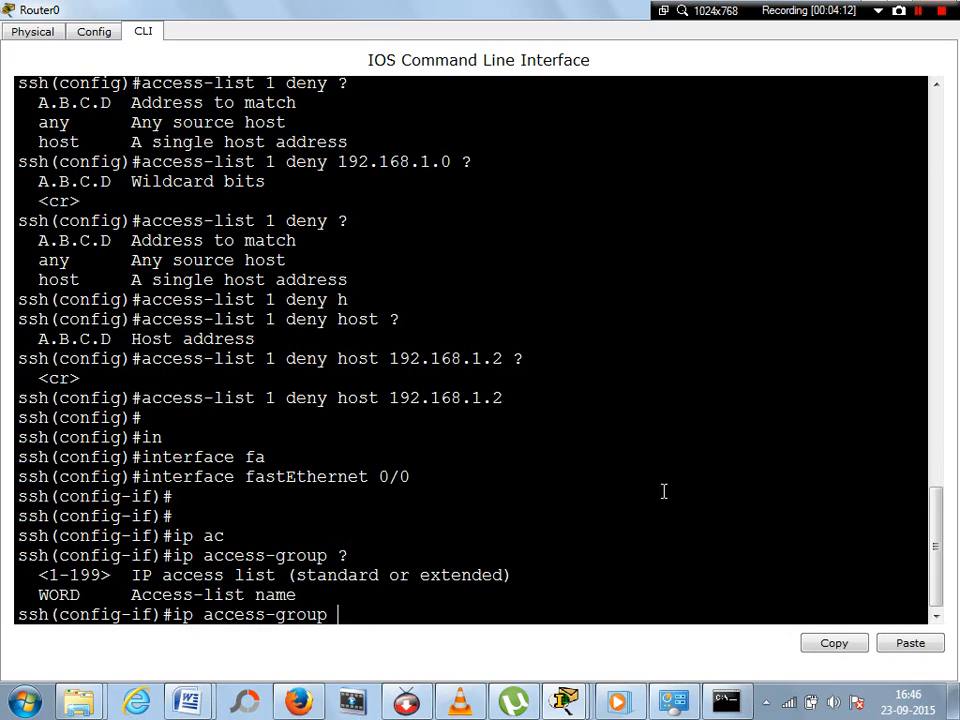
{"action": "type", "text": "1?"}
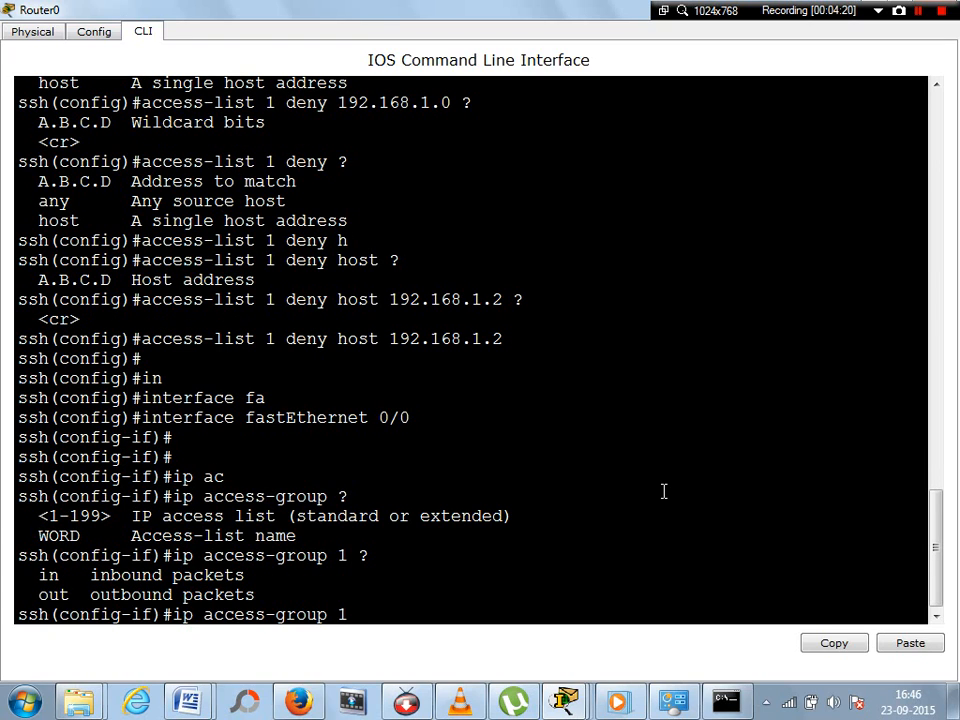
- Apply access list 1 to inbound packets on the interface, checking for further arguments and submitting the command again
{"action": "type", "text": "in"}
{"action": "key", "text": "Return"}
{"action": "key", "text": "Up"}
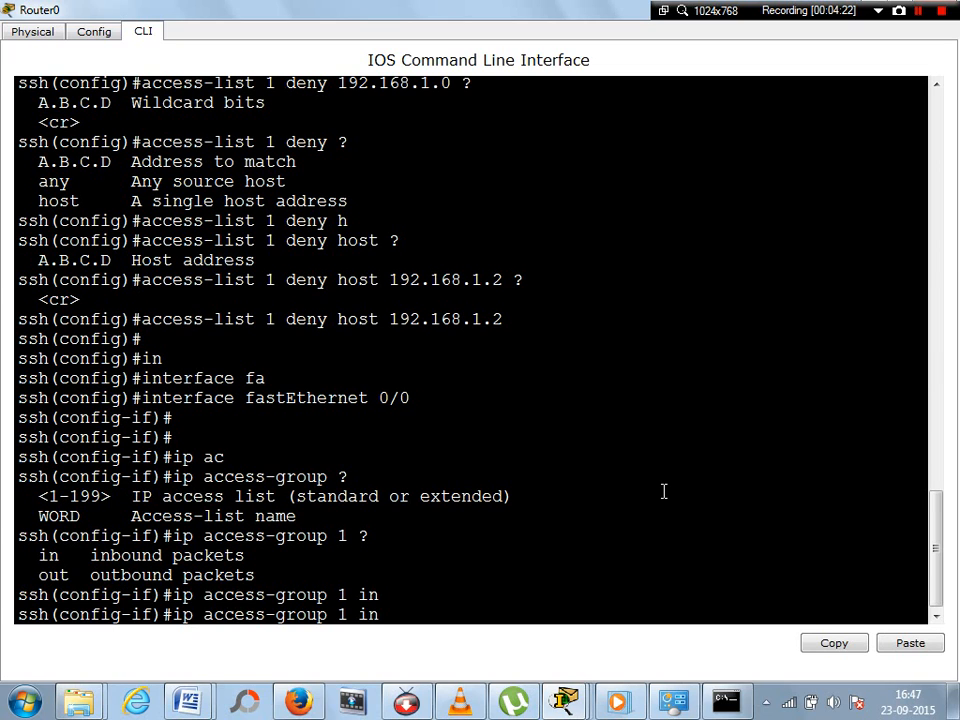
{"action": "type", "text": "?"}
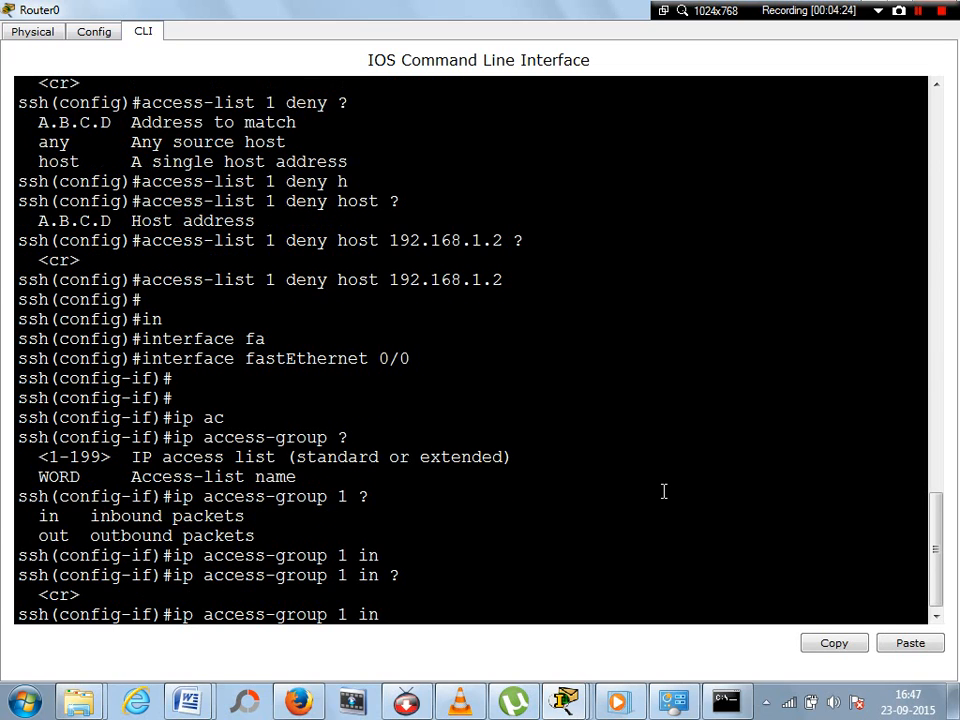
{"action": "key", "text": "Return"}
{"action": "key", "text": "Return"}
{"action": "key", "text": "Return"}
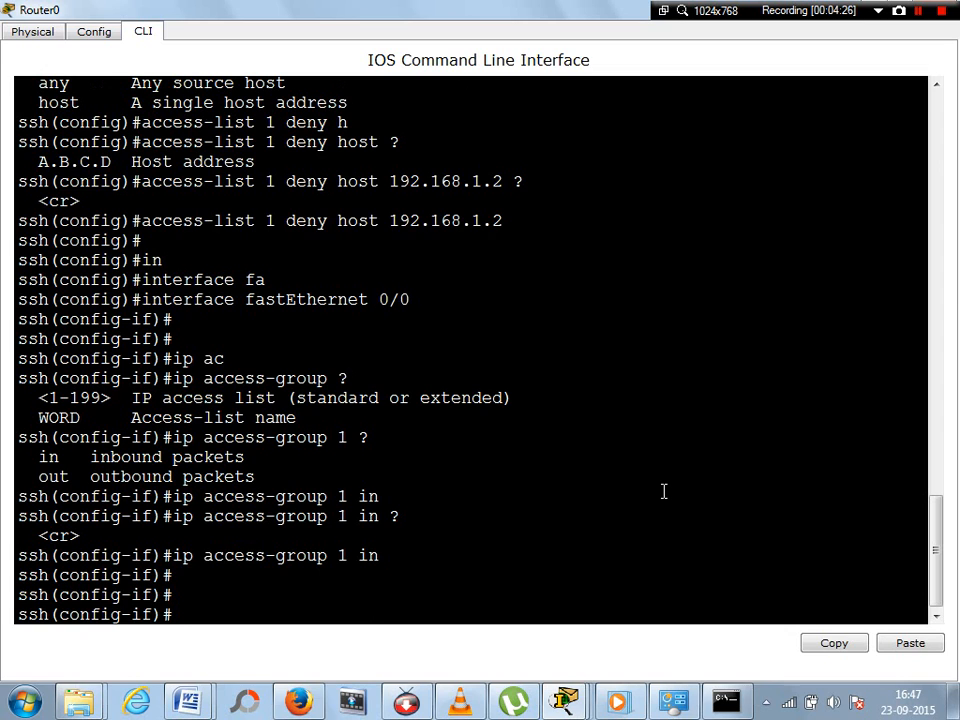
- Put away the Router0 window and send a simple PDU from PC0 to PC3
{"action": "left_click", "coordinate": [577, 15]}
{"action": "left_click_drag", "start_coordinate": [577, 15], "coordinate": [343, 208]}
{"action": "left_click", "coordinate": [556, 199]}
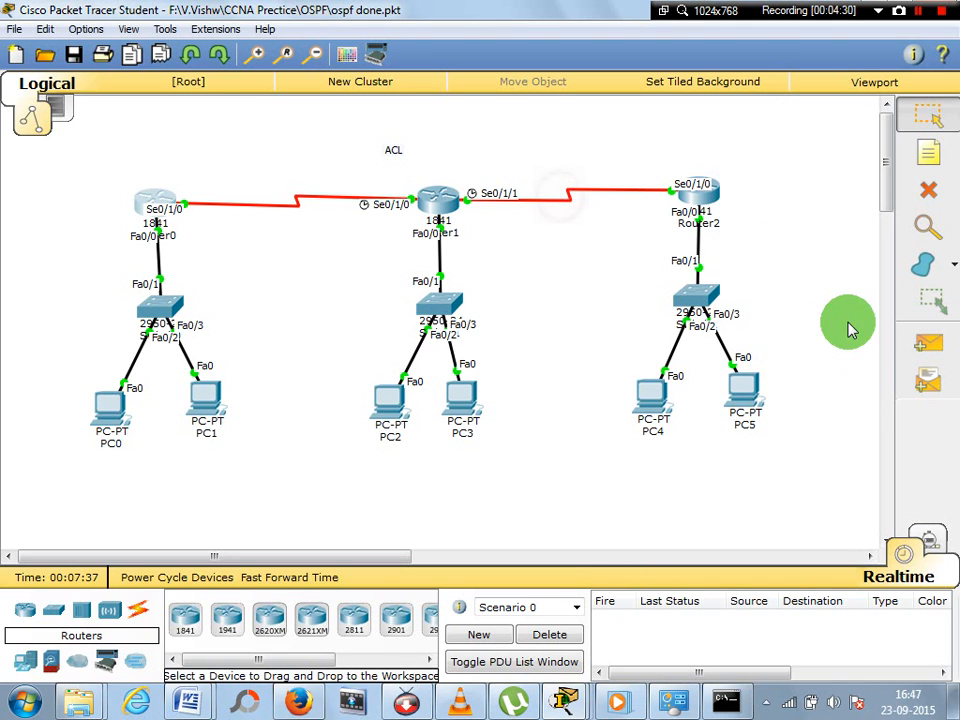
{"action": "left_click", "coordinate": [929, 343]}
{"action": "left_click", "coordinate": [120, 425]}
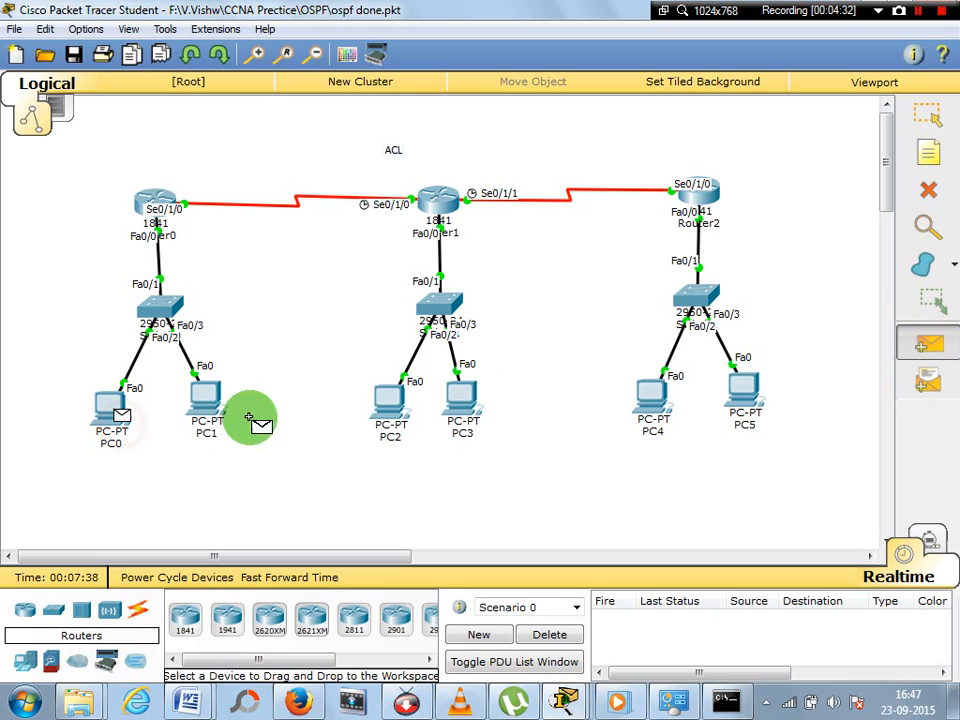
{"action": "left_click", "coordinate": [456, 414]}
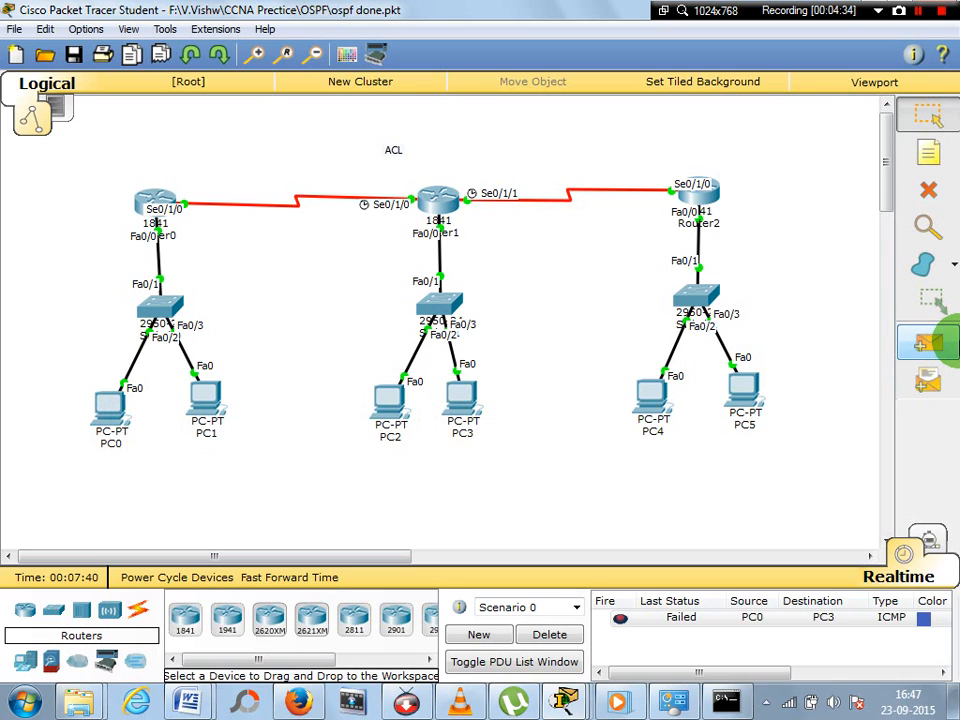
- Send a simple PDU from PC0 to PC2, and delete the scenario's test PDUs
{"action": "left_click", "coordinate": [929, 343]}
{"action": "left_click", "coordinate": [120, 410]}
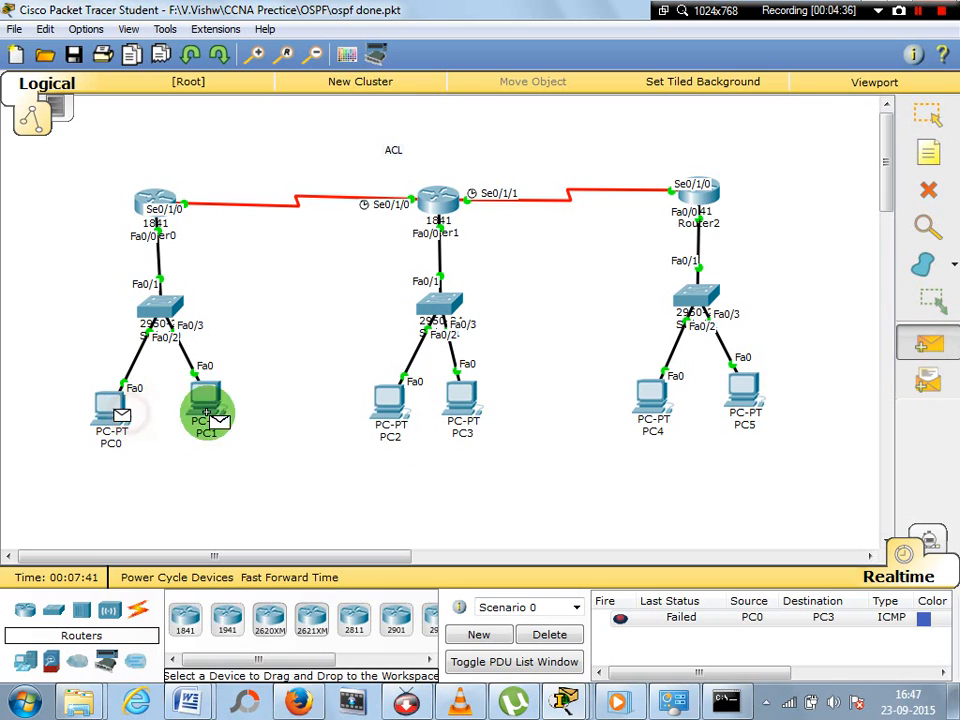
{"action": "left_click", "coordinate": [385, 410]}
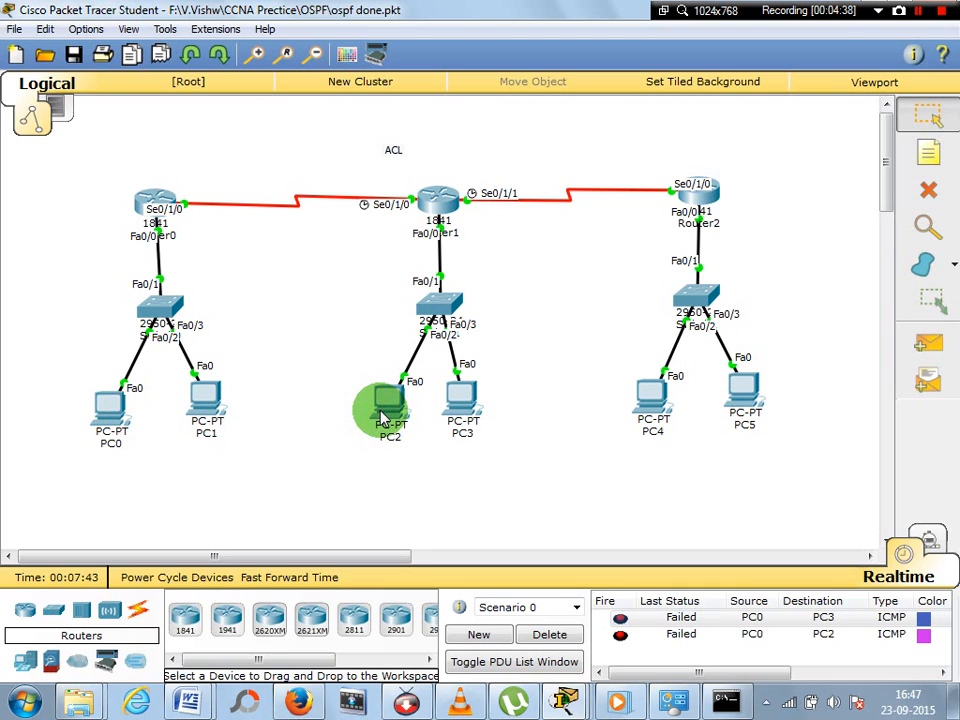
{"action": "left_click", "coordinate": [549, 634]}
- Test connectivity from PC1 to PC2 with a simple PDU and delete that test
{"action": "left_click", "coordinate": [929, 345]}
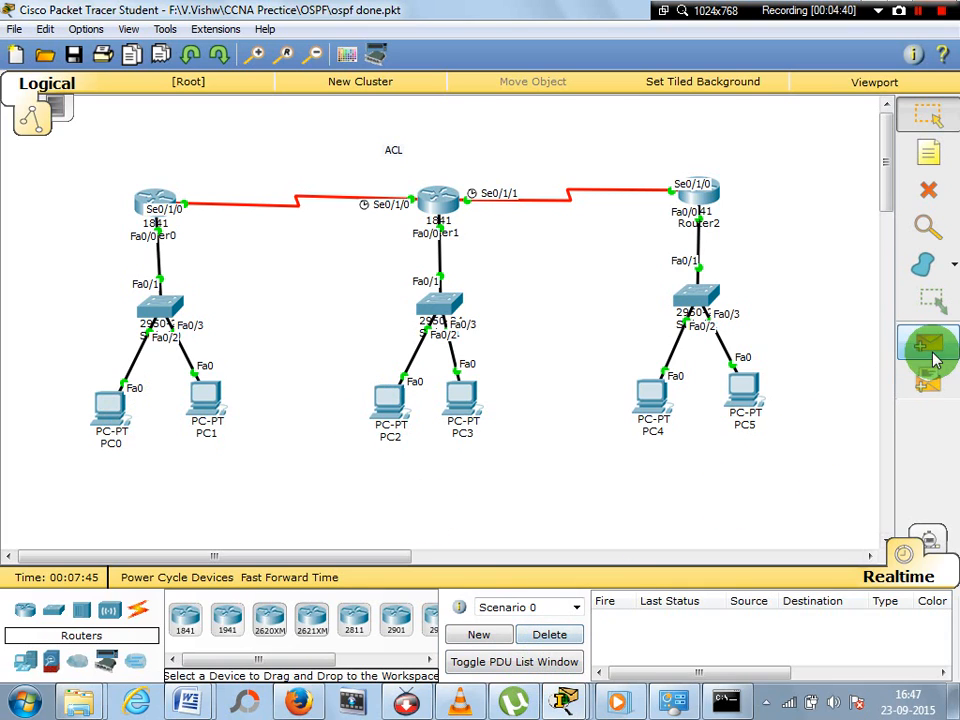
{"action": "left_click", "coordinate": [210, 405]}
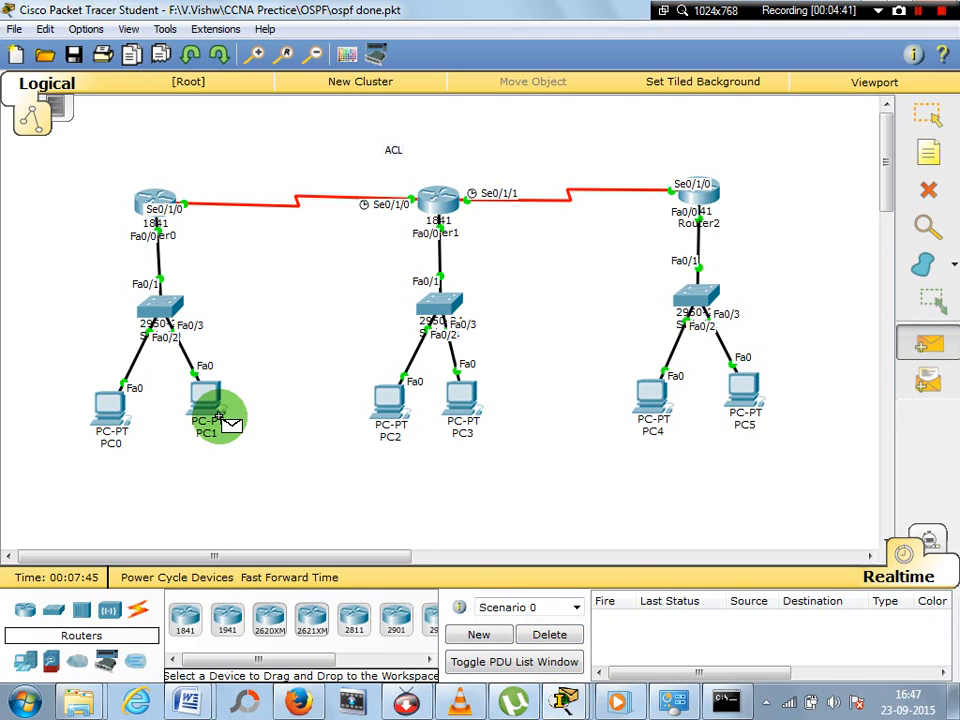
{"action": "left_click", "coordinate": [385, 410]}
{"action": "left_click", "coordinate": [553, 637]}
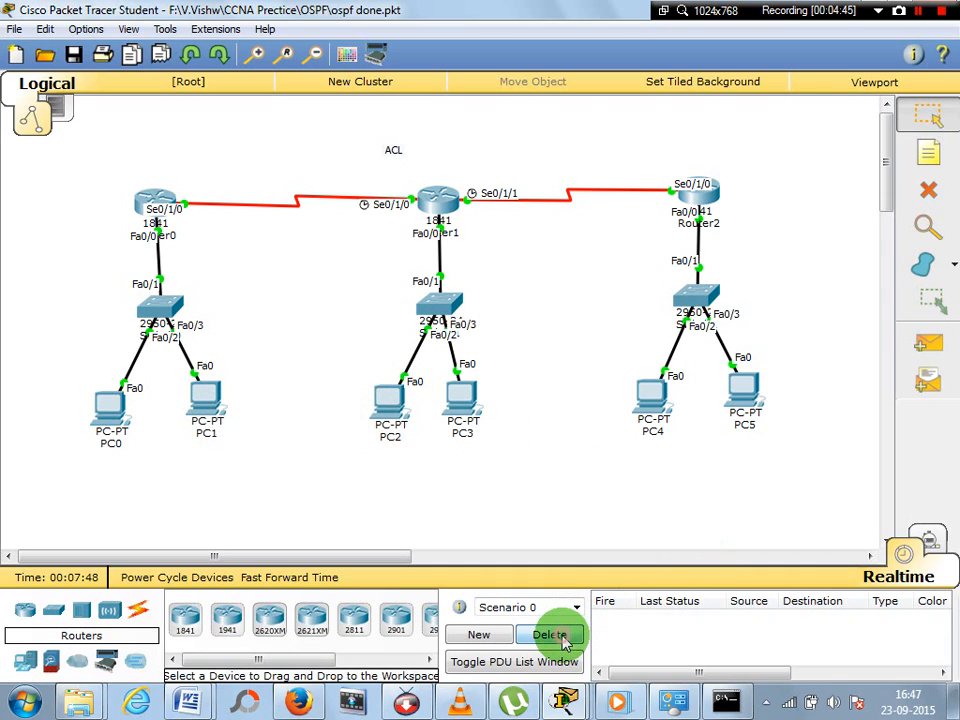
- Send a simple PDU from PC1 to PC3 to test their connectivity
{"action": "left_click", "coordinate": [929, 345]}
{"action": "left_click", "coordinate": [212, 405]}
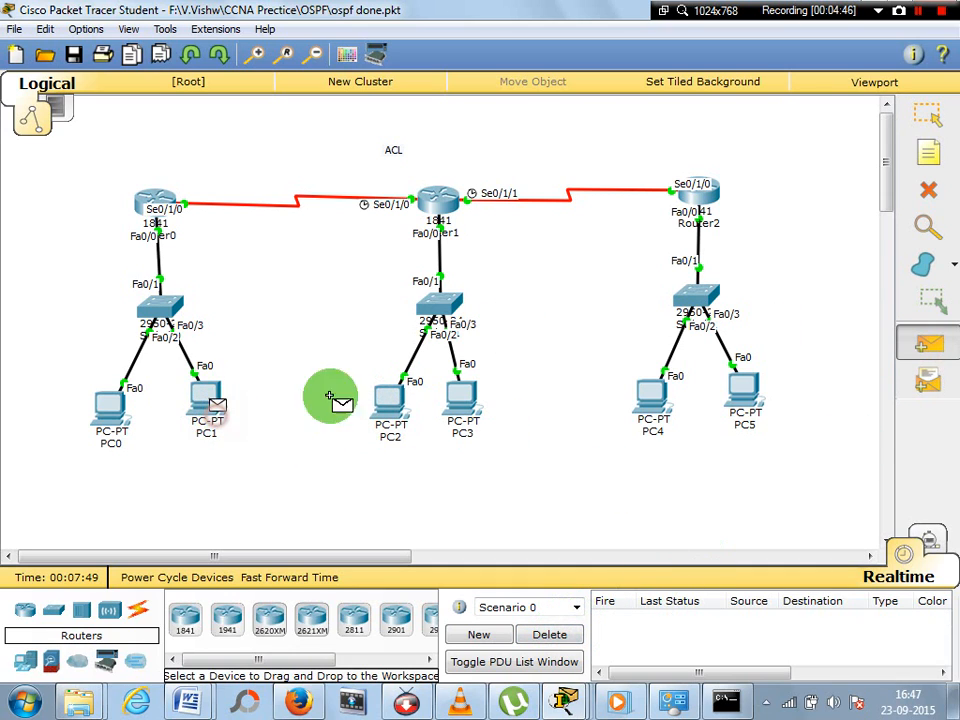
{"action": "left_click", "coordinate": [457, 404]}
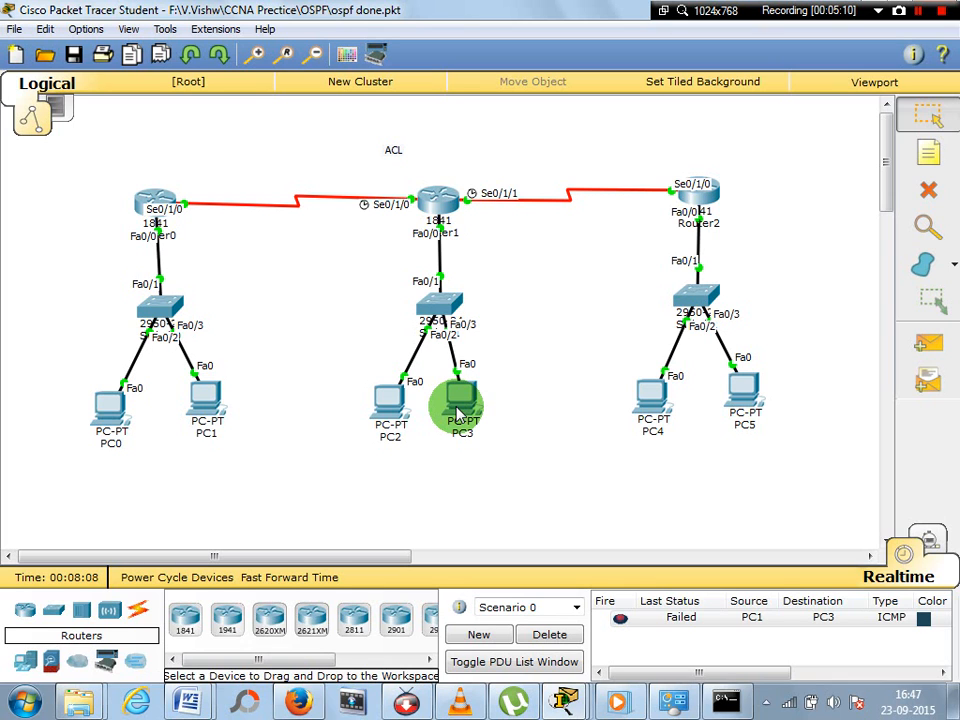
- Reopen Router0's command line at full size and exit interface configuration to global configuration mode
{"action": "left_click", "coordinate": [154, 200]}
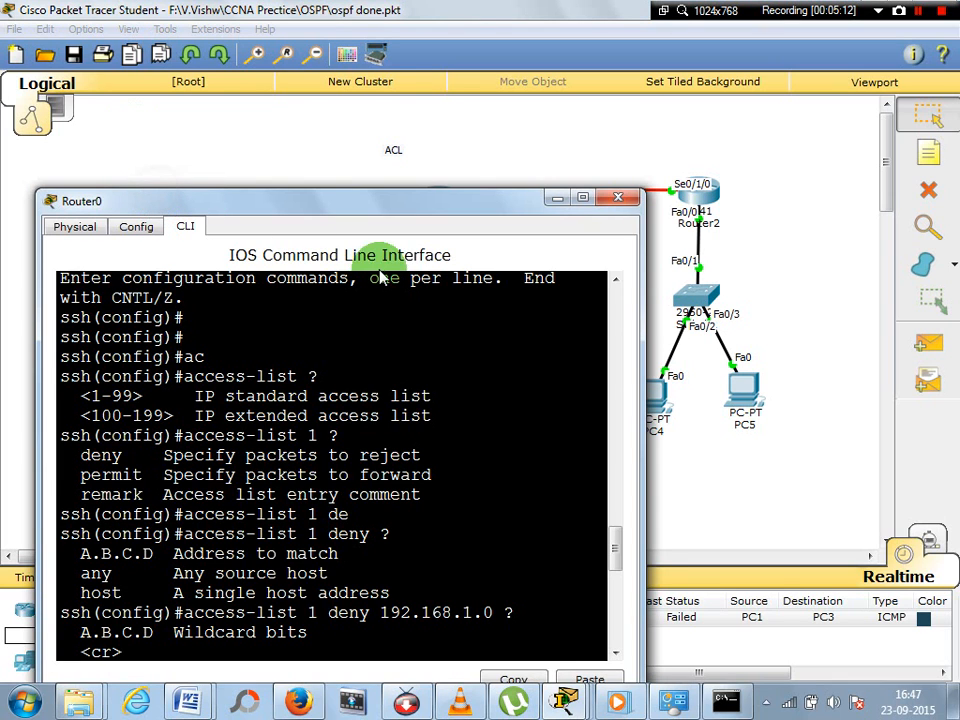
{"action": "double_click", "coordinate": [396, 204]}
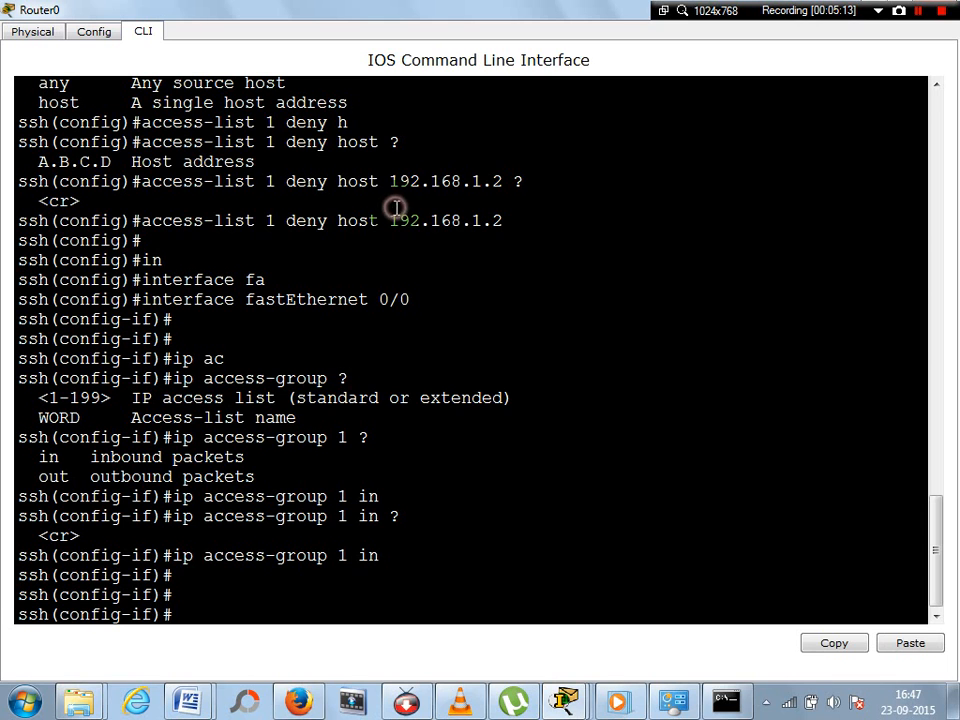
{"action": "left_click", "coordinate": [409, 355]}
{"action": "key", "text": "Return"}
{"action": "key", "text": "Return"}
{"action": "type", "text": "exit"}
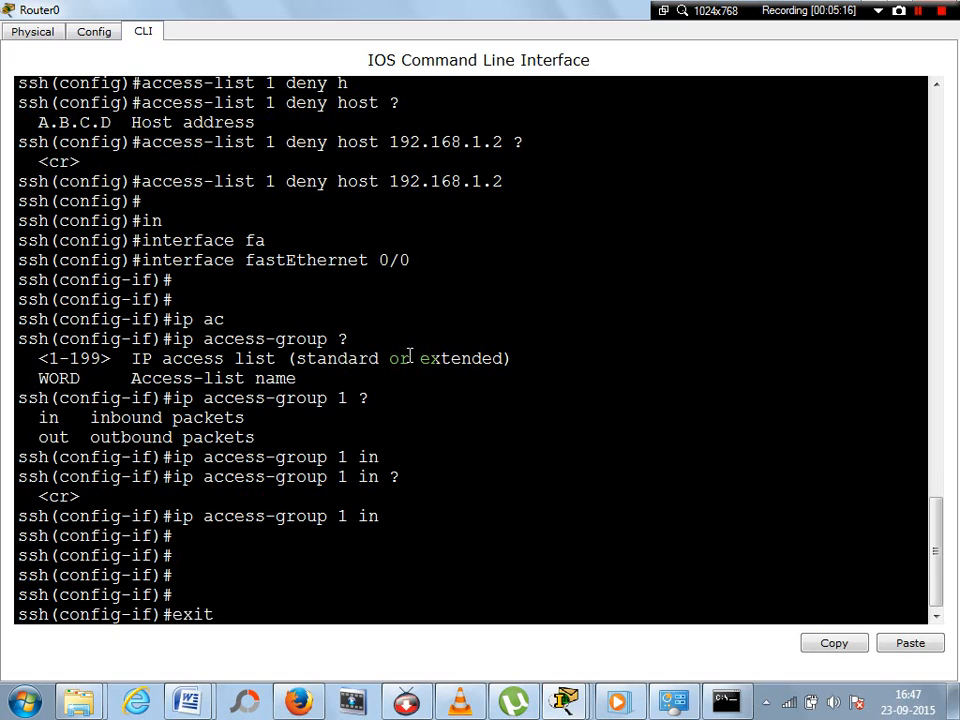
{"action": "key", "text": "Return"}
{"action": "key", "text": "Return"}
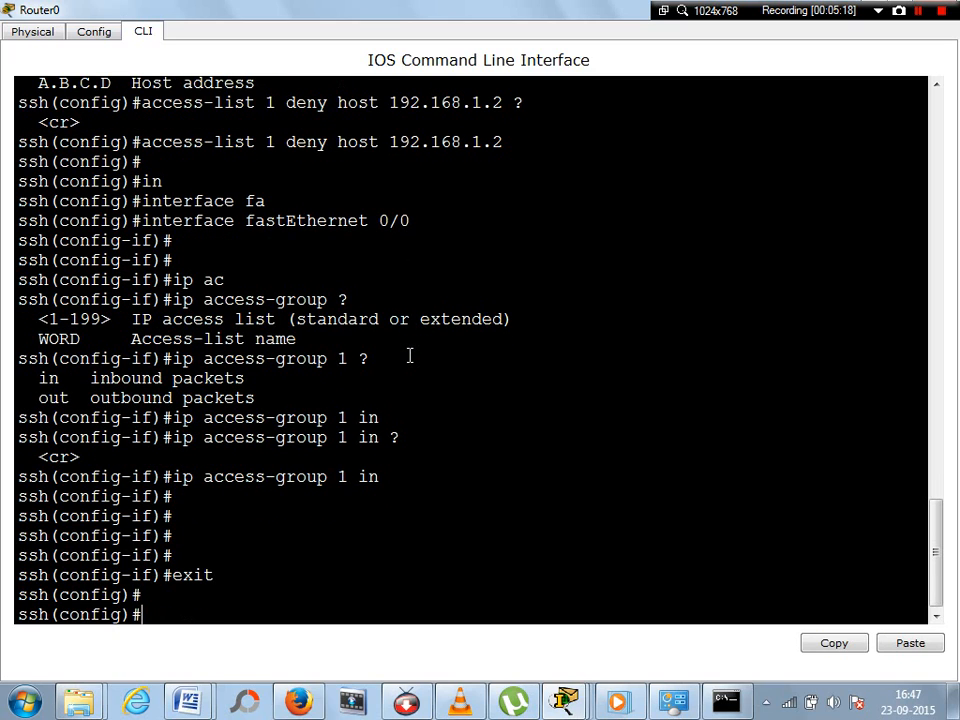
- List the action options of access list 1 and add an entry that permits any source
{"action": "type", "text": "ac"}
{"action": "key", "text": "Tab"}
{"action": "type", "text": "1 ?"}
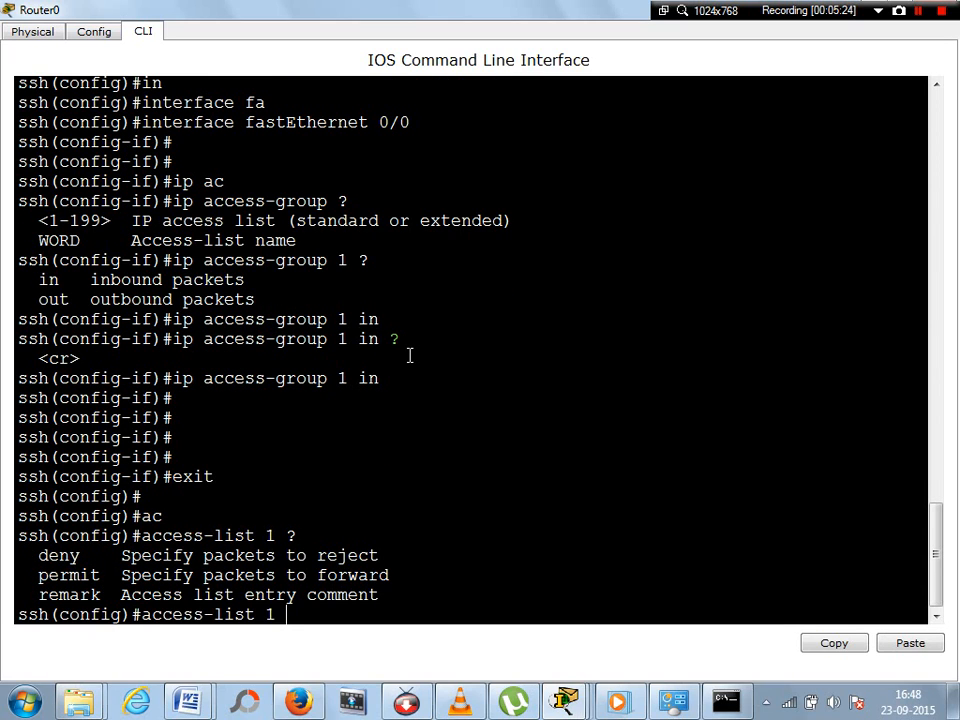
{"action": "type", "text": "pe"}
{"action": "key", "text": "Tab"}
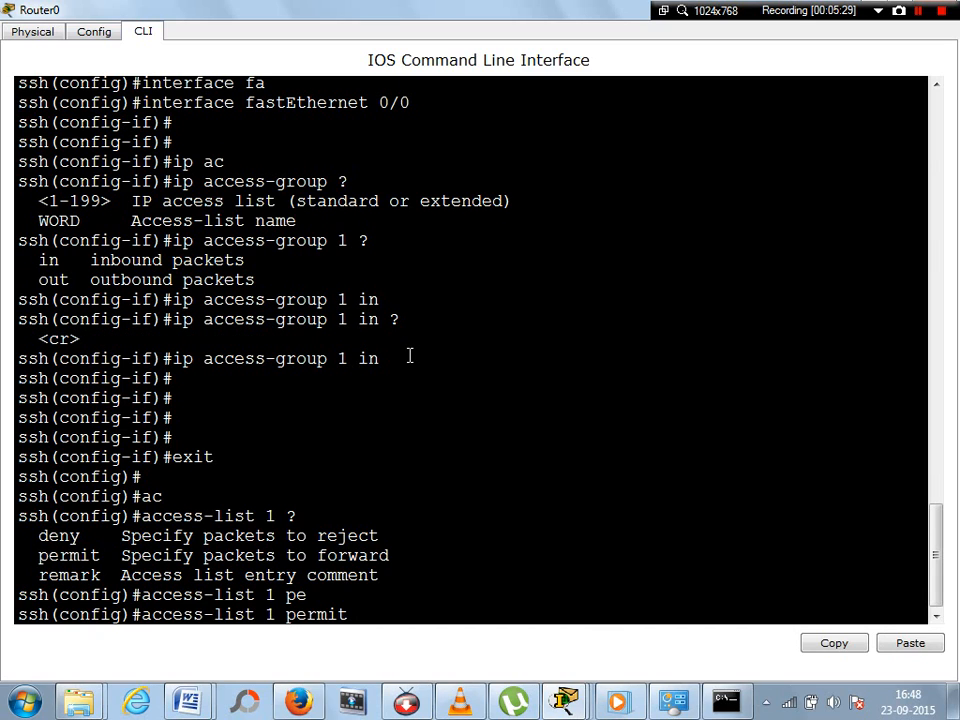
{"action": "type", "text": "an"}
{"action": "key", "text": "Tab"}
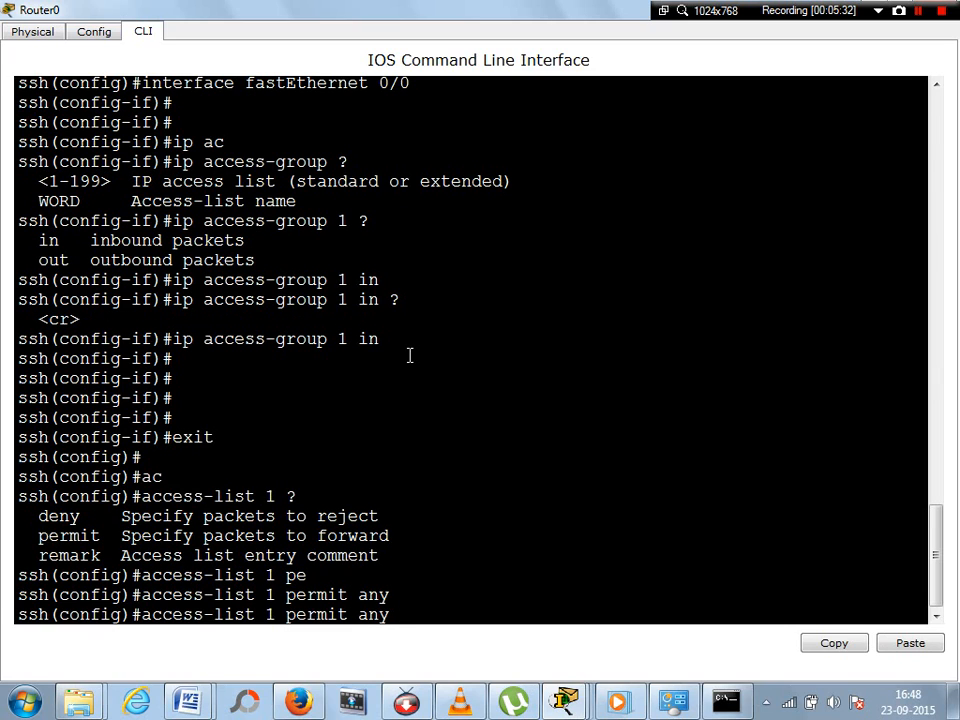
{"action": "key", "text": "Return"}
{"action": "key", "text": "Return"}
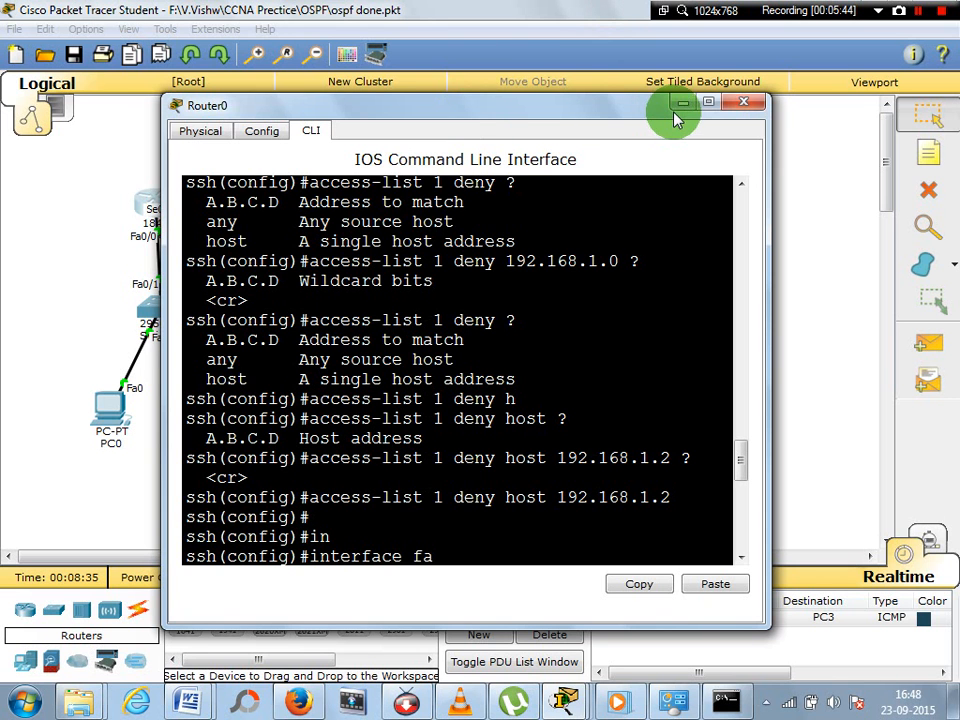
- Close the Router0 window, send a simple PDU from PC0 to PC3, and delete the listed test PDUs
{"action": "left_click", "coordinate": [743, 101]}
{"action": "left_click", "coordinate": [928, 343]}
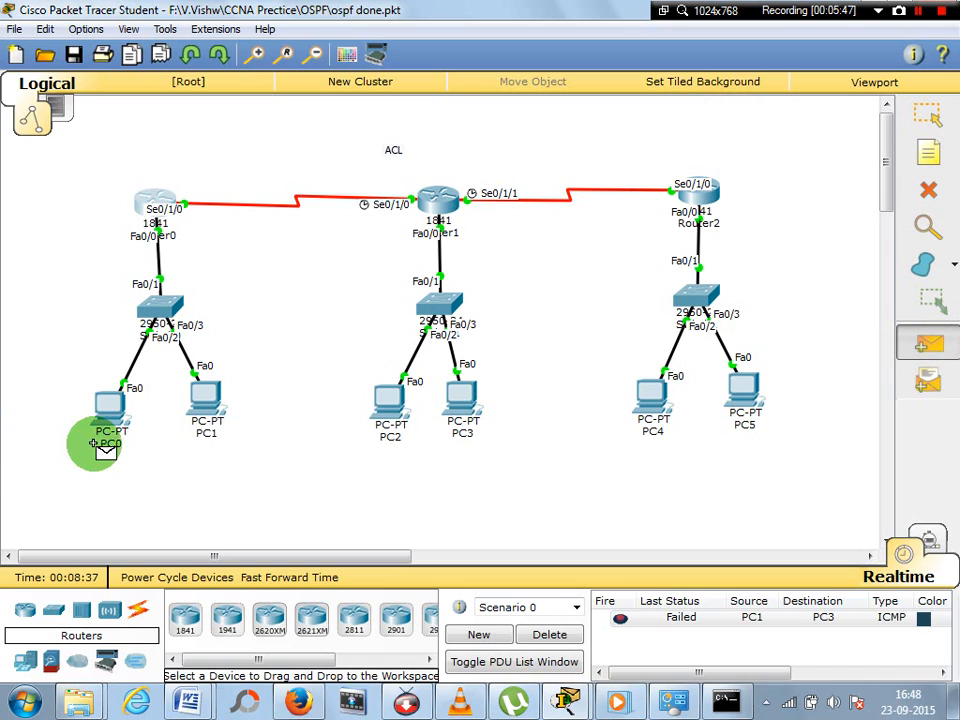
{"action": "left_click", "coordinate": [100, 442]}
{"action": "left_click", "coordinate": [452, 415]}
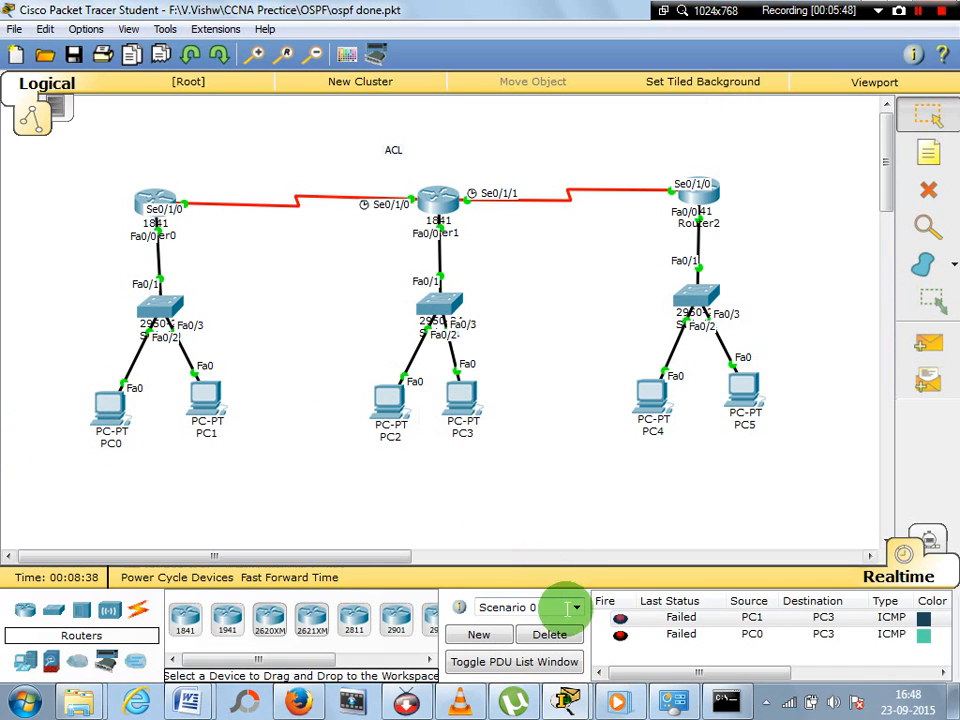
{"action": "left_click", "coordinate": [549, 634]}
- Test connectivity from PC0 to PC2 with a simple PDU and delete that test
{"action": "left_click", "coordinate": [928, 343]}
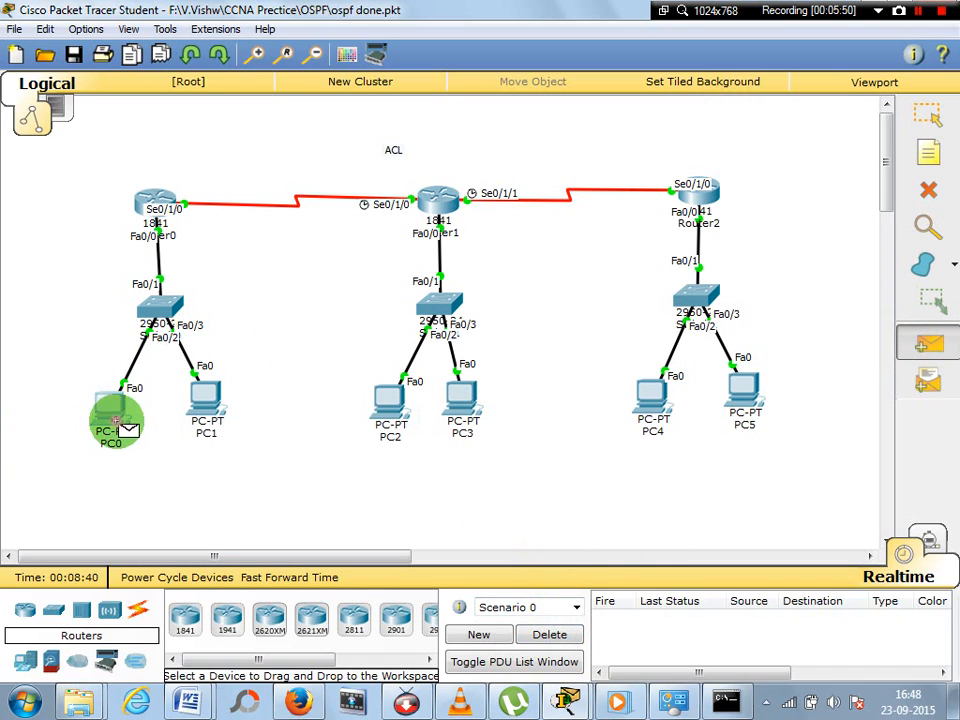
{"action": "left_click", "coordinate": [383, 402]}
{"action": "left_click", "coordinate": [577, 578]}
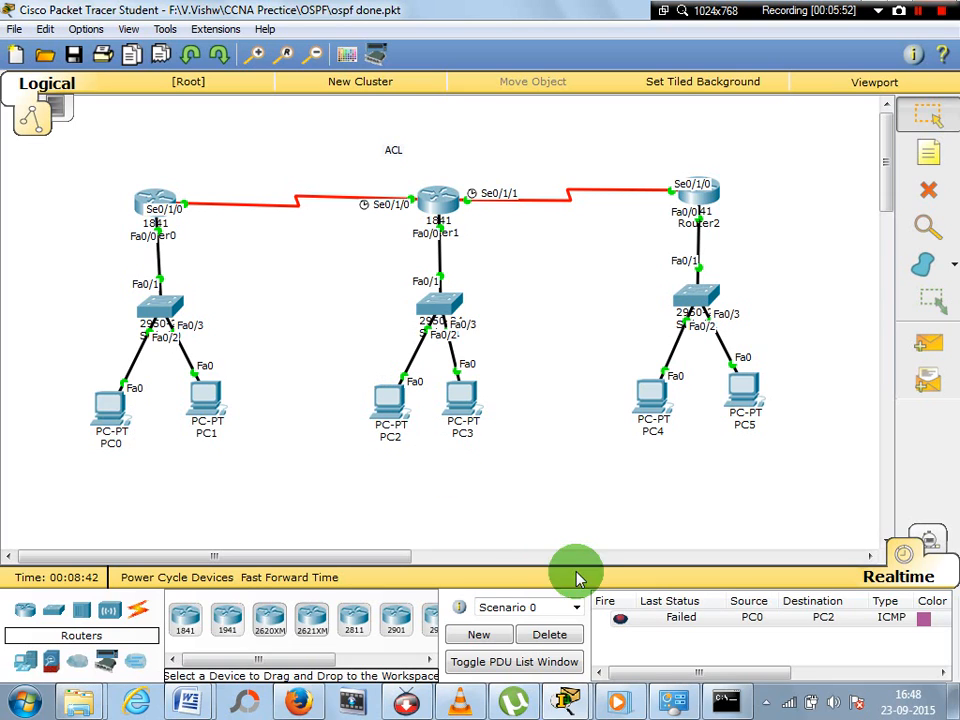
{"action": "left_click", "coordinate": [549, 634]}
- Send a simple PDU from PC1 to PC2 and delete the test from the scenario
{"action": "left_click", "coordinate": [928, 343]}
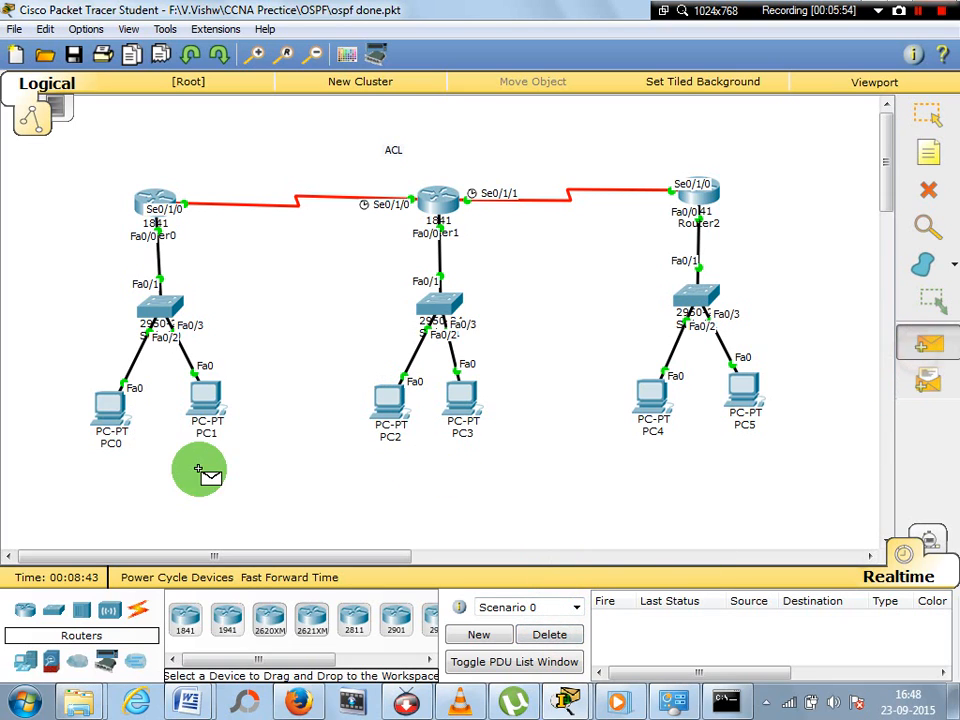
{"action": "left_click", "coordinate": [210, 410]}
{"action": "left_click", "coordinate": [383, 405]}
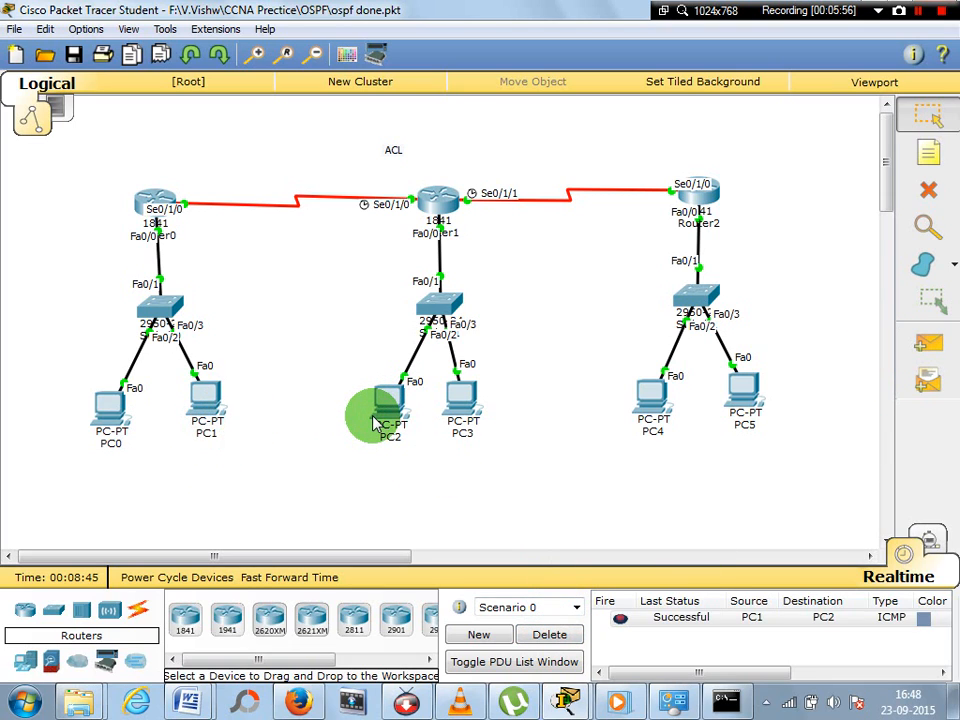
{"action": "left_click", "coordinate": [549, 634]}
- Send a simple PDU from PC1 to PC3 and delete the test from the scenario
{"action": "left_click", "coordinate": [928, 343]}
{"action": "left_click", "coordinate": [212, 402]}
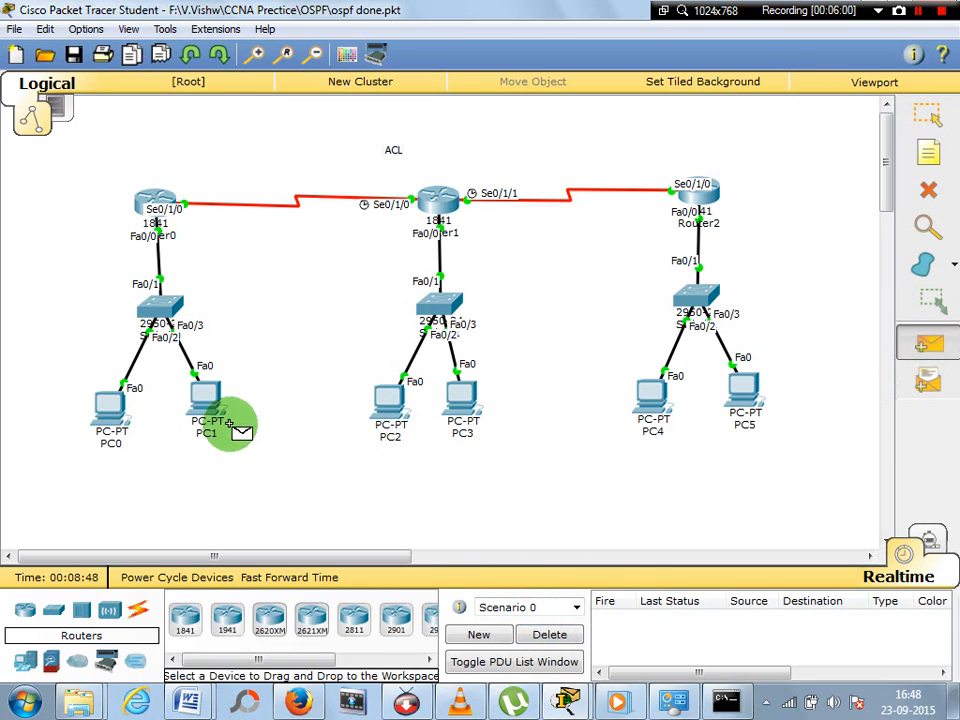
{"action": "left_click", "coordinate": [460, 415]}
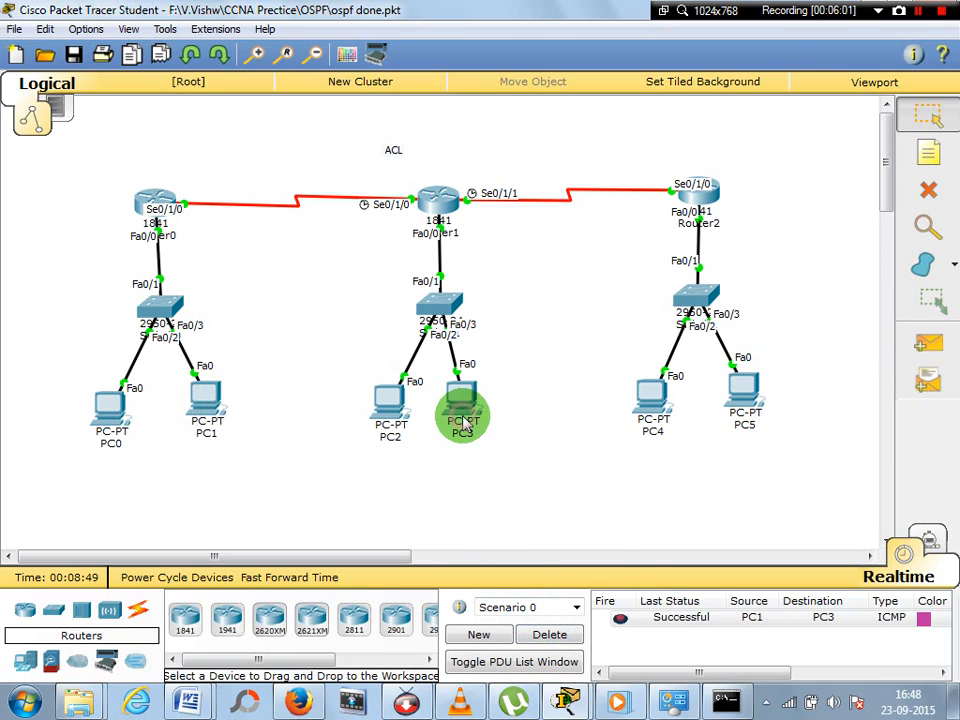
{"action": "left_click", "coordinate": [572, 636]}
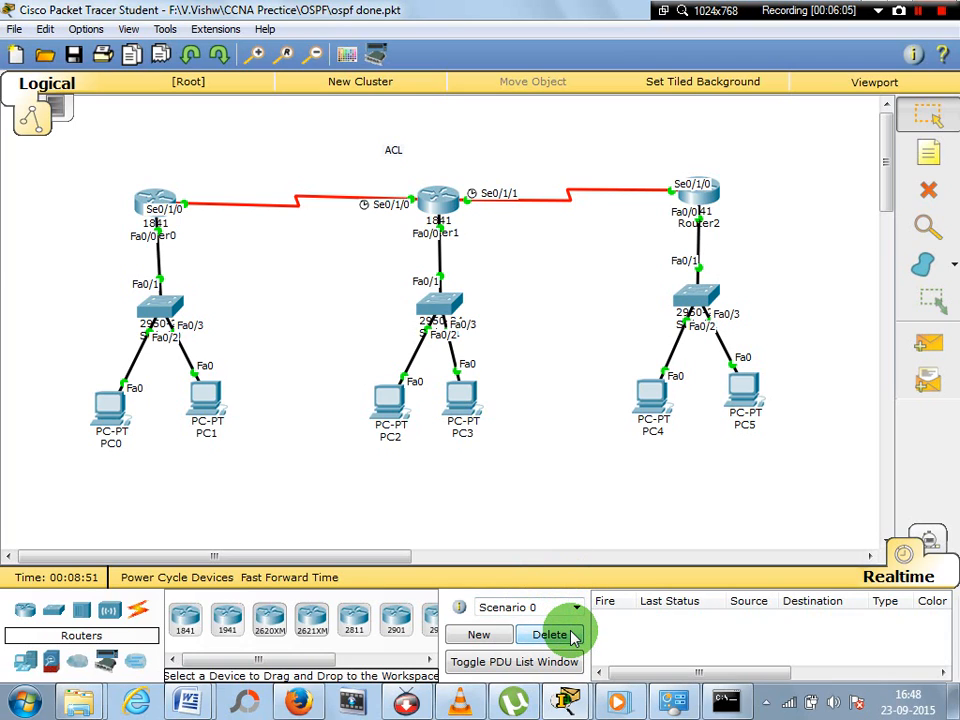